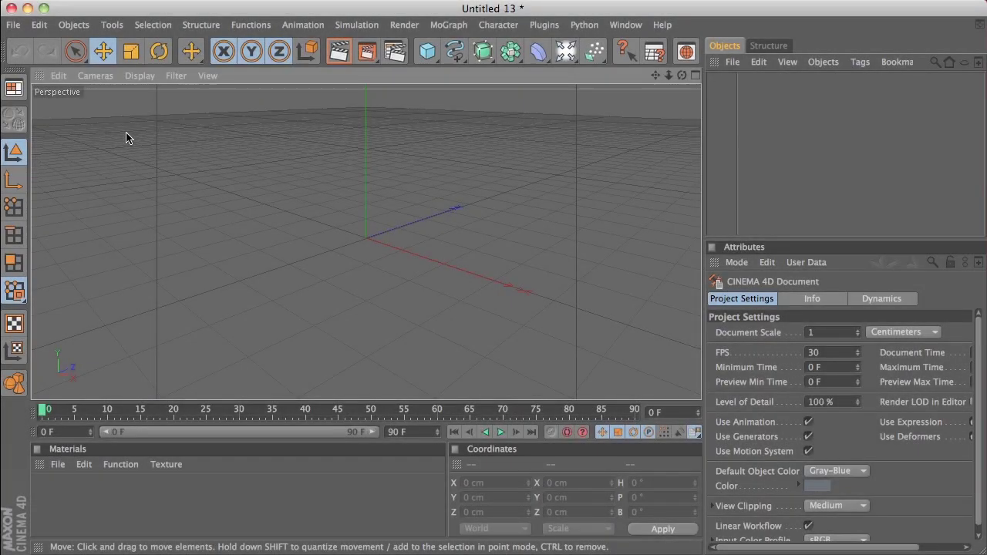
Step: Import maxon_logo_black_nocomp [Converted].ai with default Illustrator import settings and expand its group
{"action": "left_click", "coordinate": [13, 25]}
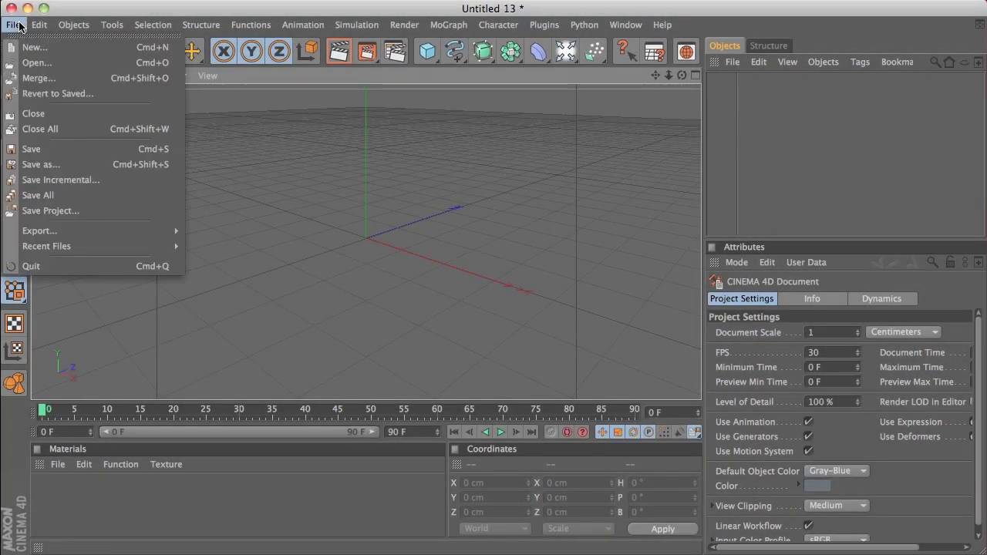
{"action": "left_click", "coordinate": [33, 61]}
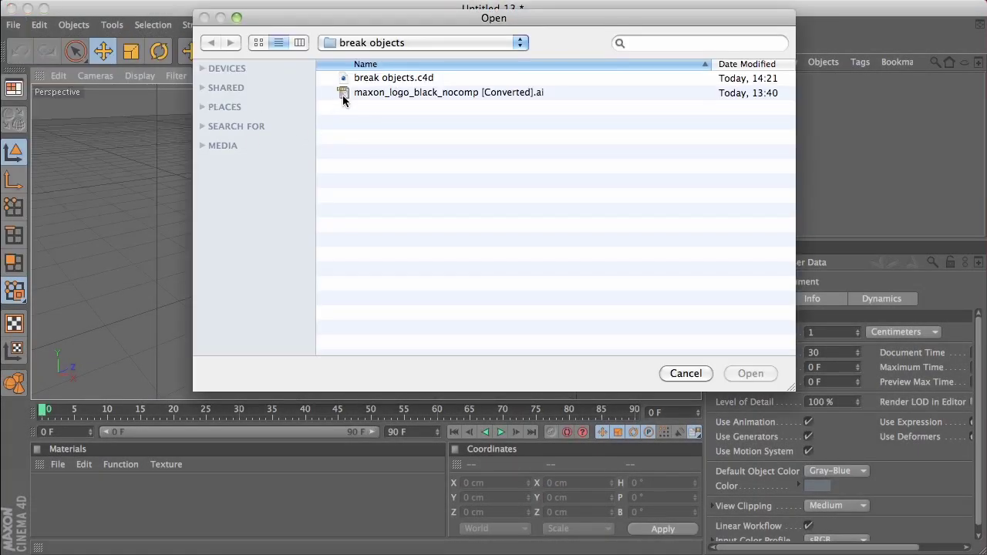
{"action": "left_click", "coordinate": [378, 92]}
{"action": "left_click", "coordinate": [741, 369]}
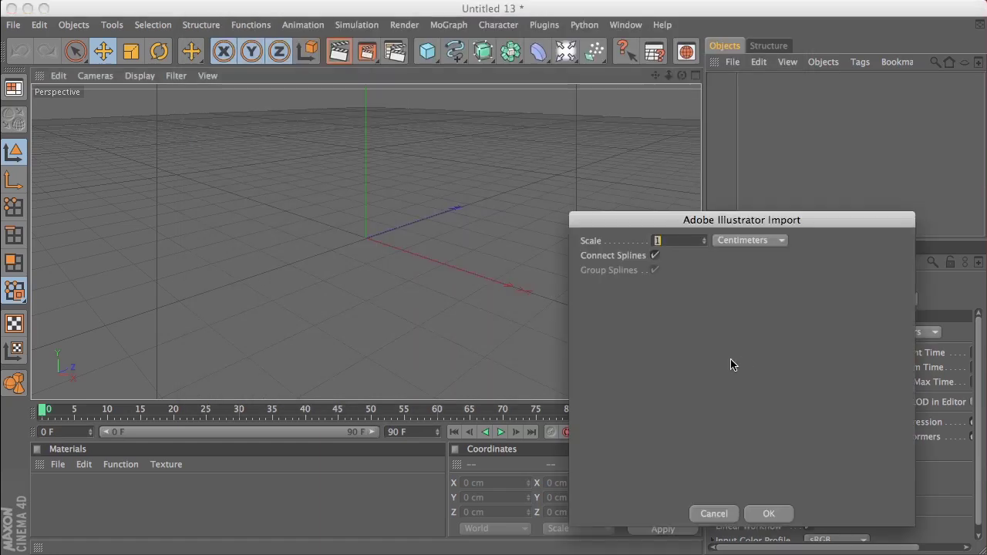
{"action": "left_click", "coordinate": [763, 517]}
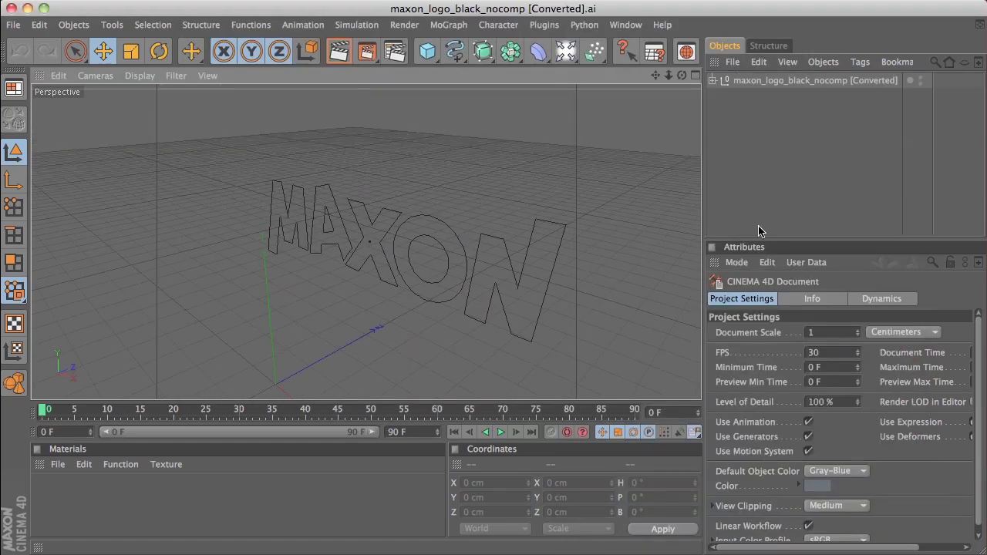
{"action": "left_click", "coordinate": [713, 80]}
Step: Connect+Delete the logo group and paths into one spline, and set its Position X to 0
{"action": "left_click_drag", "start_coordinate": [792, 198], "coordinate": [758, 84]}
{"action": "right_click", "coordinate": [752, 93]}
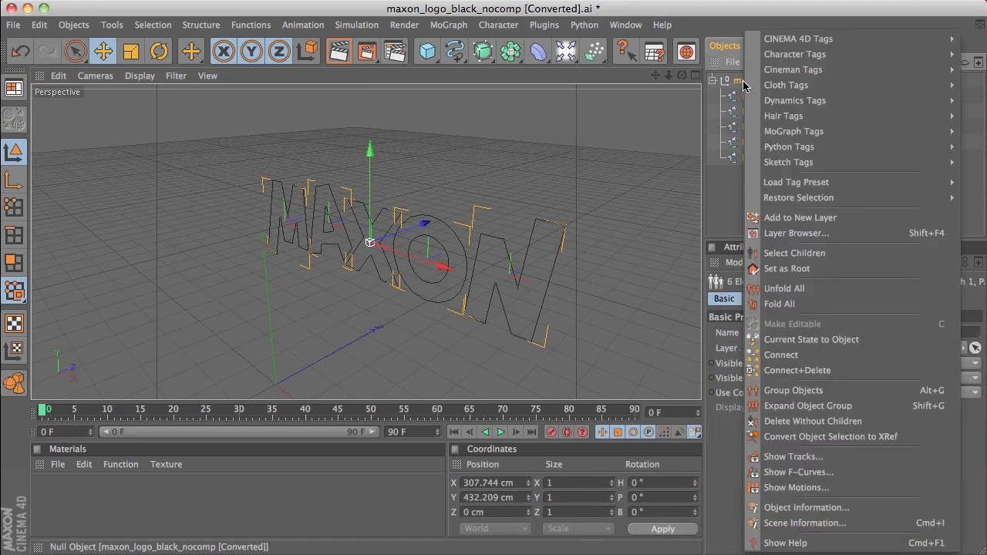
{"action": "left_click", "coordinate": [795, 369]}
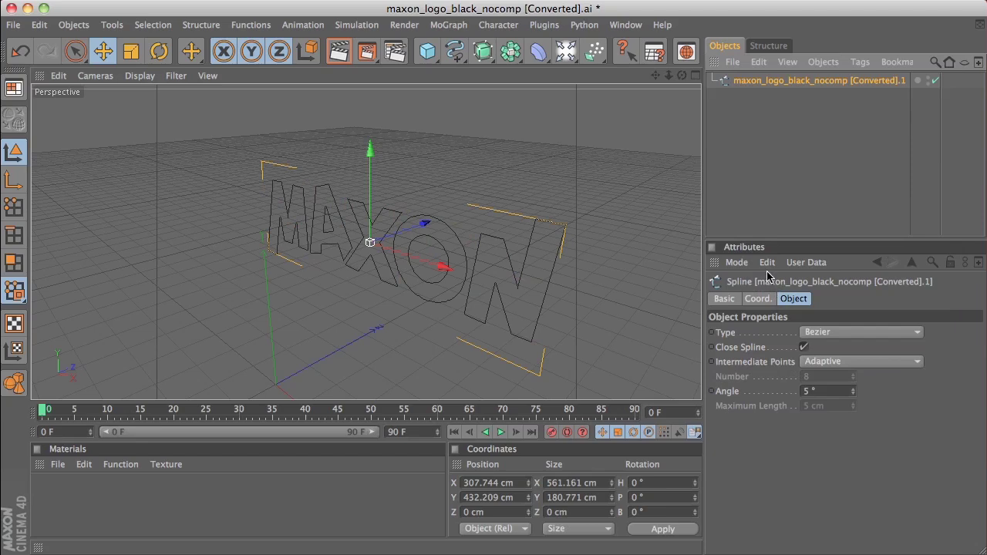
{"action": "left_click", "coordinate": [513, 482]}
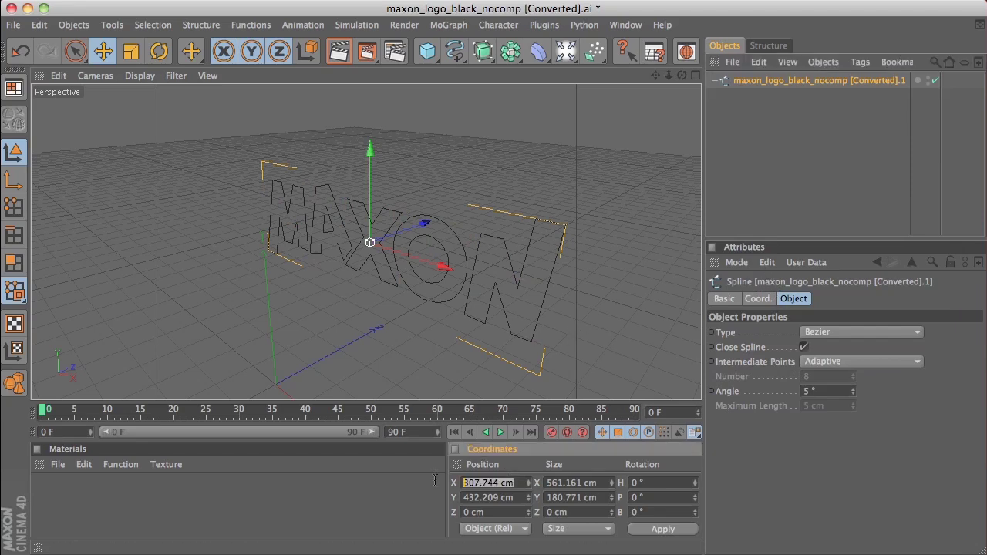
{"action": "type", "text": "0"}
{"action": "key", "text": "Return"}
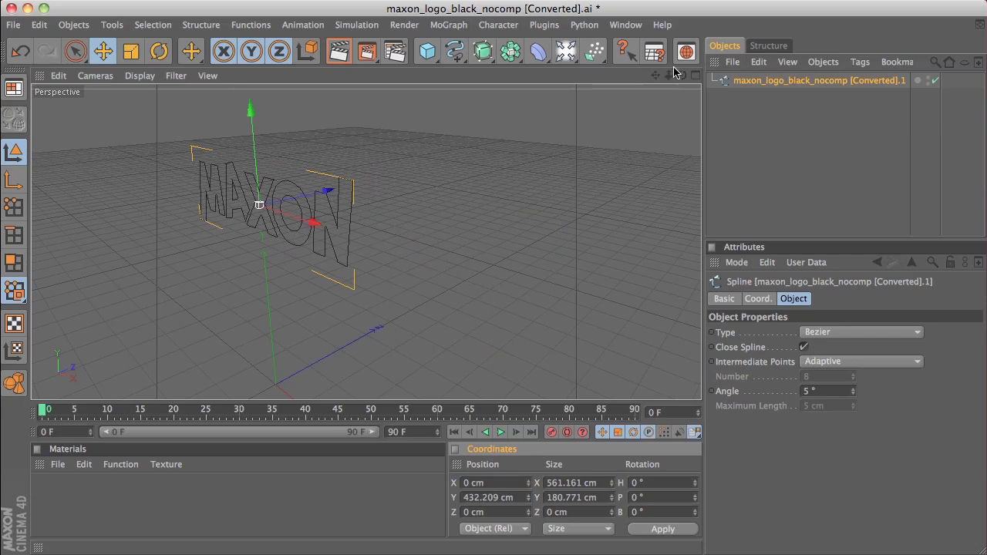
Step: Add an Extrude NURBS generator to the scene from the NURBS palette
{"action": "left_click_drag", "start_coordinate": [677, 74], "coordinate": [655, 80]}
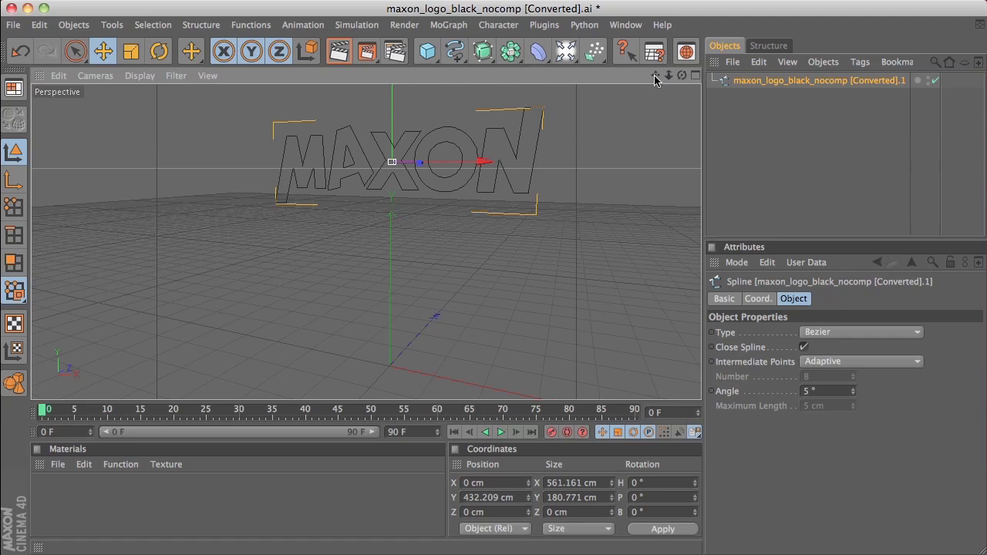
{"action": "left_click_drag", "start_coordinate": [483, 51], "coordinate": [628, 67]}
{"action": "left_click_drag", "start_coordinate": [742, 96], "coordinate": [738, 82]}
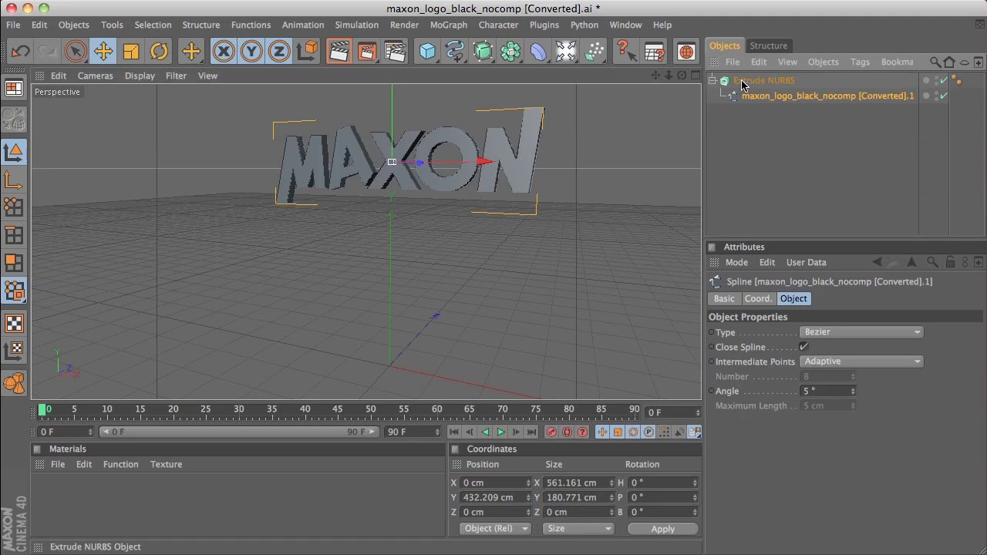
Step: Put the logo spline inside the Extrude NURBS and make the extrusion editable
{"action": "left_click", "coordinate": [742, 82]}
{"action": "right_click", "coordinate": [744, 84]}
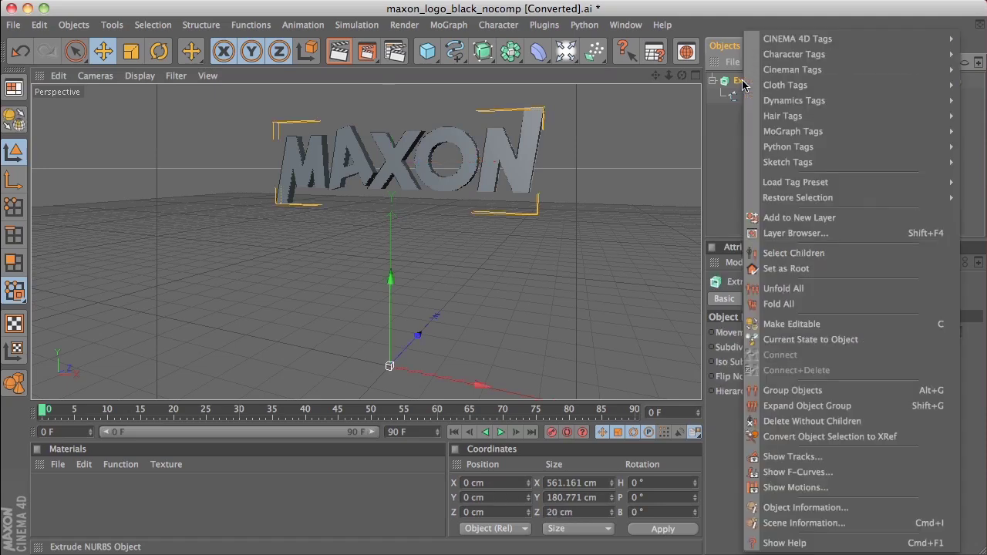
{"action": "left_click", "coordinate": [806, 324]}
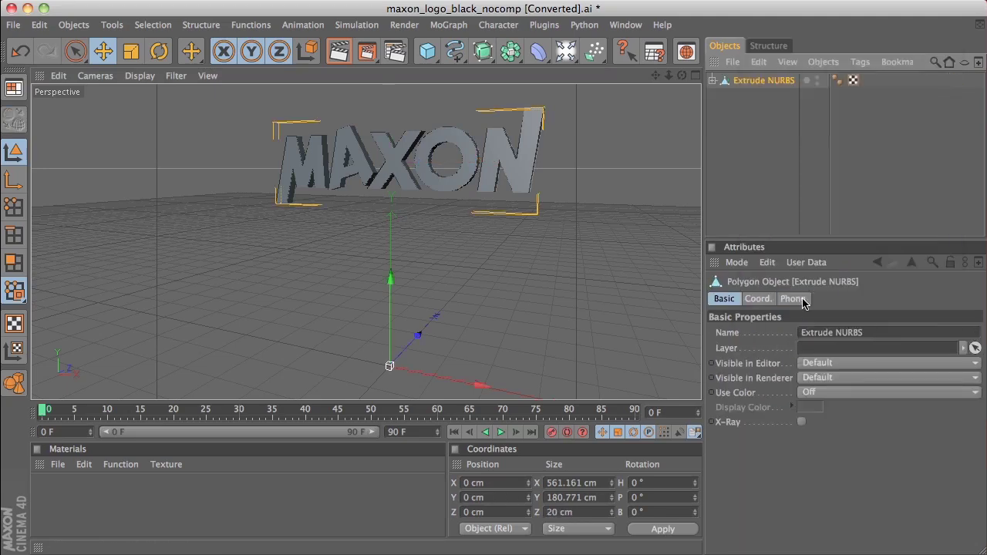
Step: Connect+Delete the extrude body with Cap 1 and Cap 2 into one polygon object
{"action": "left_click", "coordinate": [712, 80]}
{"action": "left_click_drag", "start_coordinate": [779, 157], "coordinate": [749, 85]}
{"action": "right_click", "coordinate": [746, 80]}
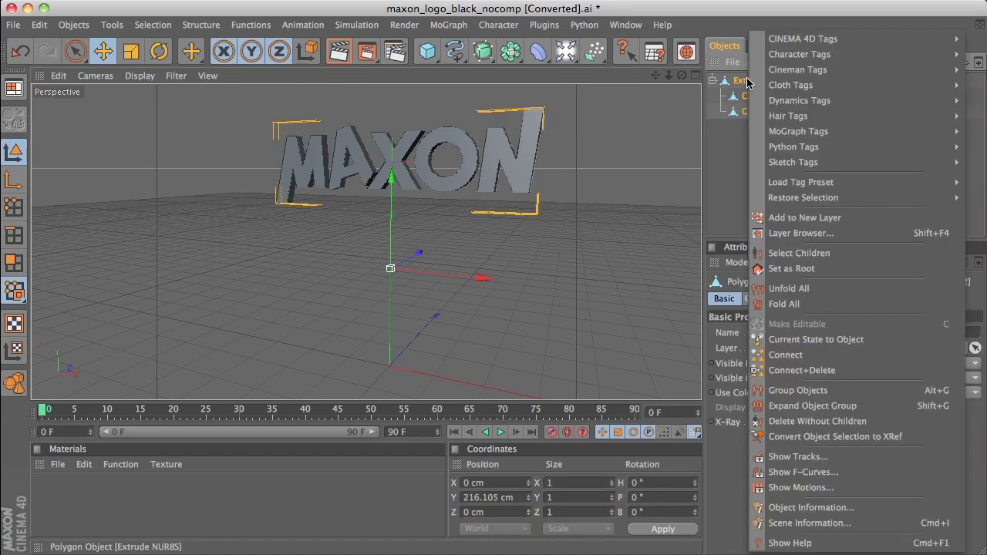
{"action": "left_click", "coordinate": [806, 370]}
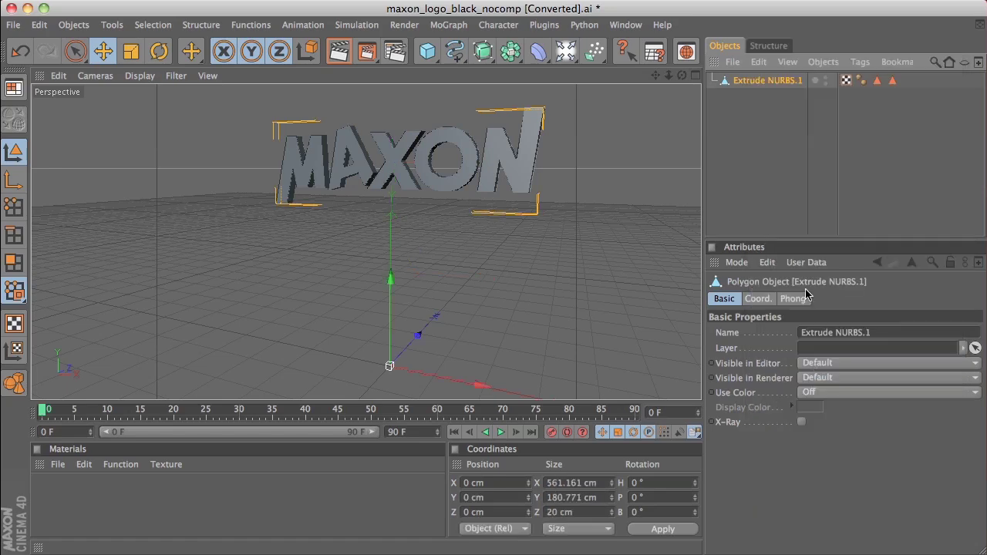
Step: Rename the merged polygon object to 'MAXON logo'
{"action": "double_click", "coordinate": [752, 80]}
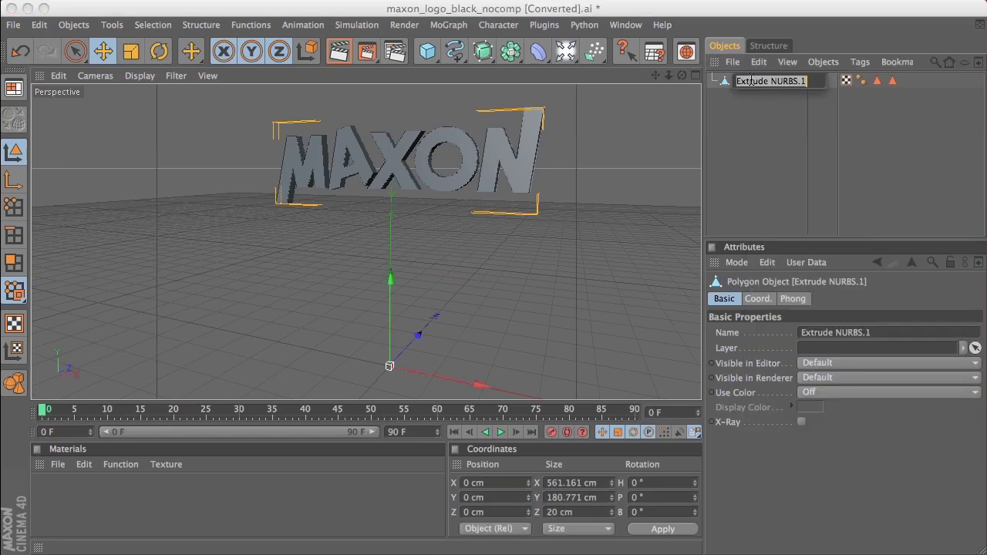
{"action": "type", "text": "MAXON logo"}
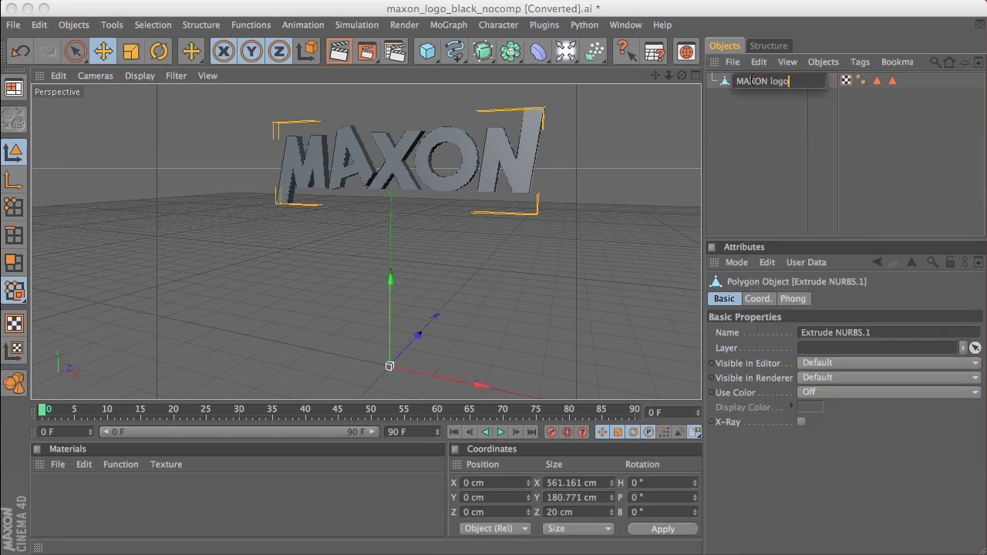
{"action": "key", "text": "Return"}
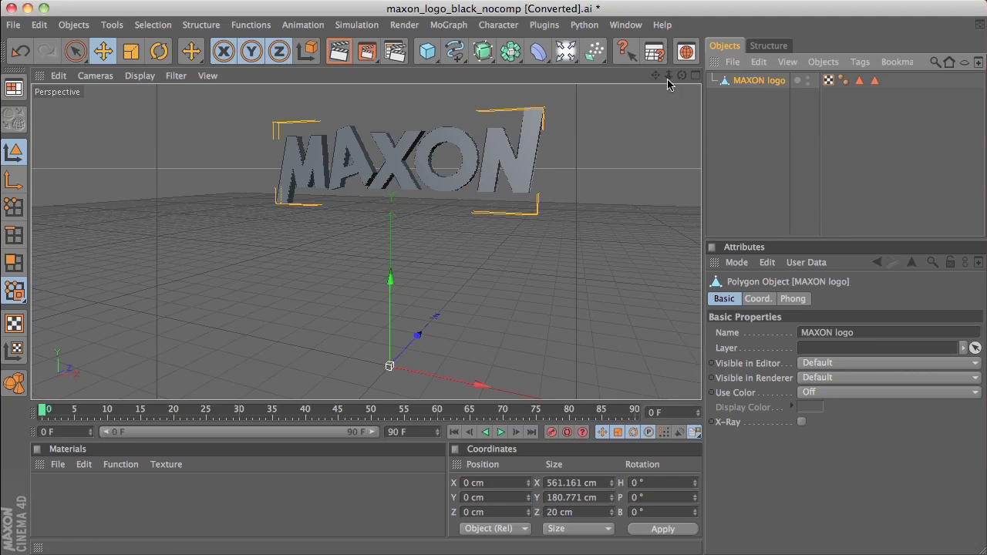
{"action": "left_click", "coordinate": [530, 27]}
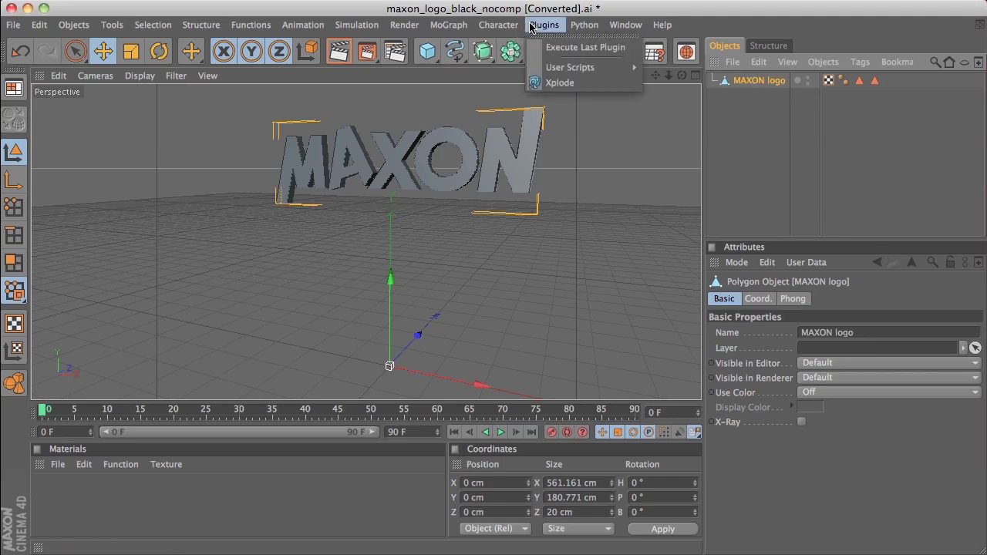
Step: Fracture the MAXON logo with the Xplode plugin using Add and Scatter
{"action": "left_click", "coordinate": [591, 84]}
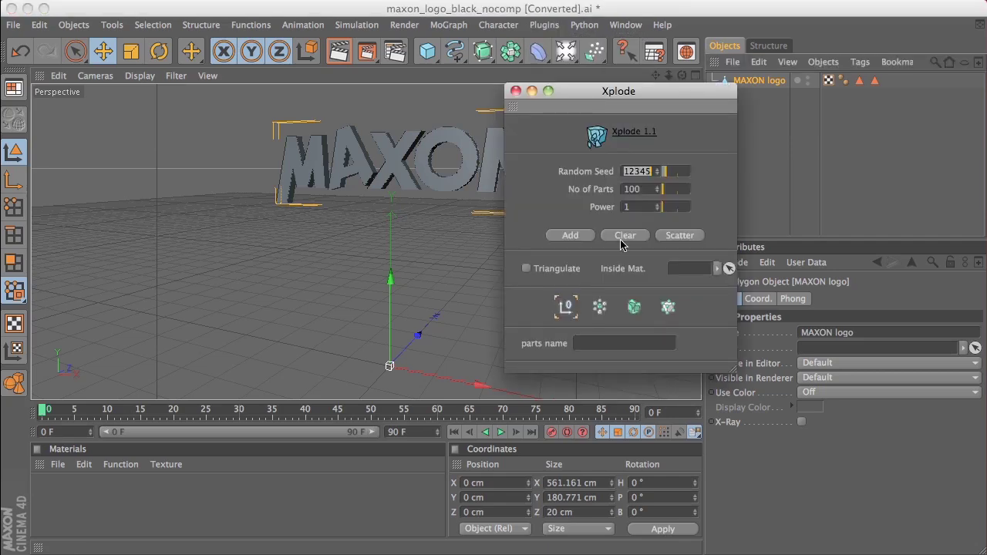
{"action": "left_click", "coordinate": [637, 308]}
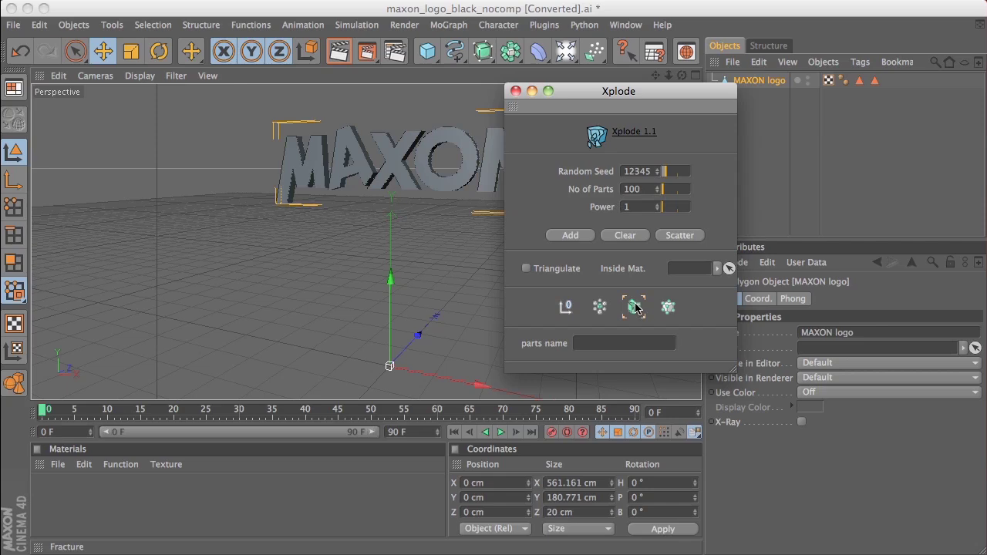
{"action": "left_click", "coordinate": [571, 236]}
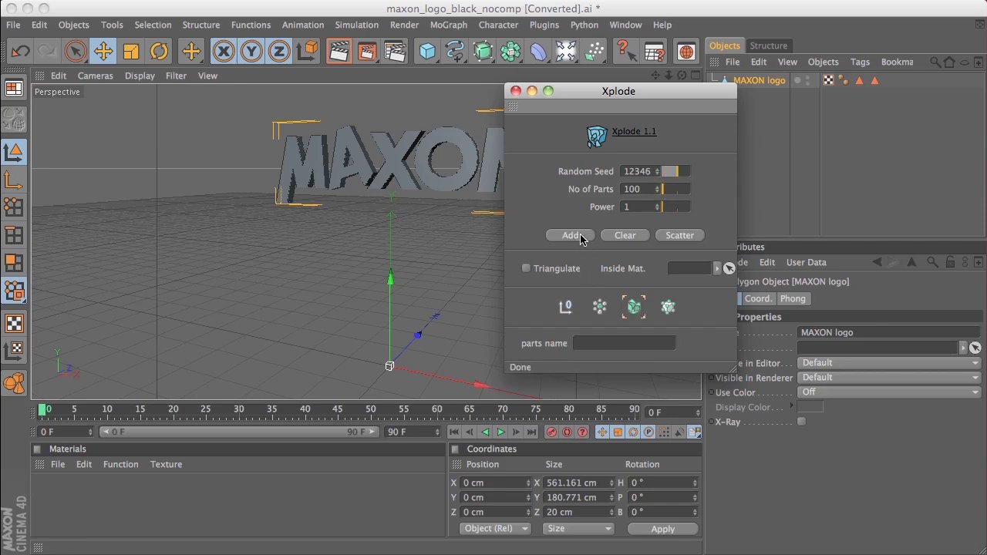
{"action": "left_click", "coordinate": [668, 236]}
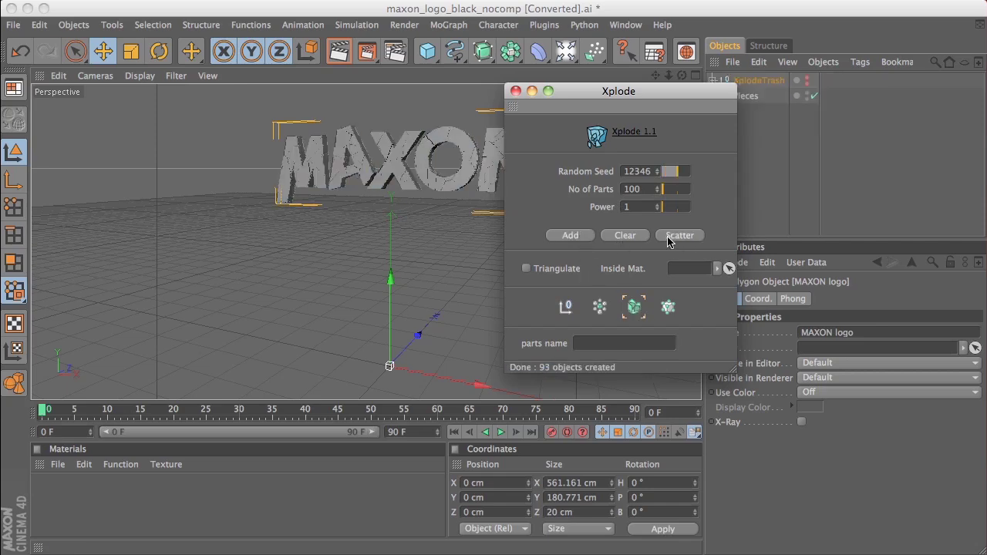
{"action": "left_click", "coordinate": [516, 91]}
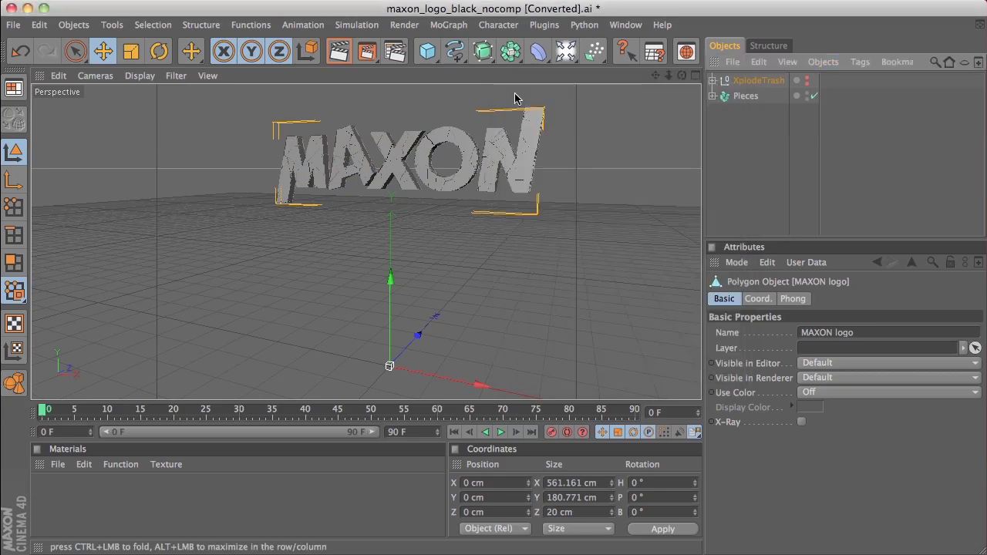
Step: Check the contents of XplodeTrash and Pieces, then select the Pieces group
{"action": "left_click", "coordinate": [713, 80]}
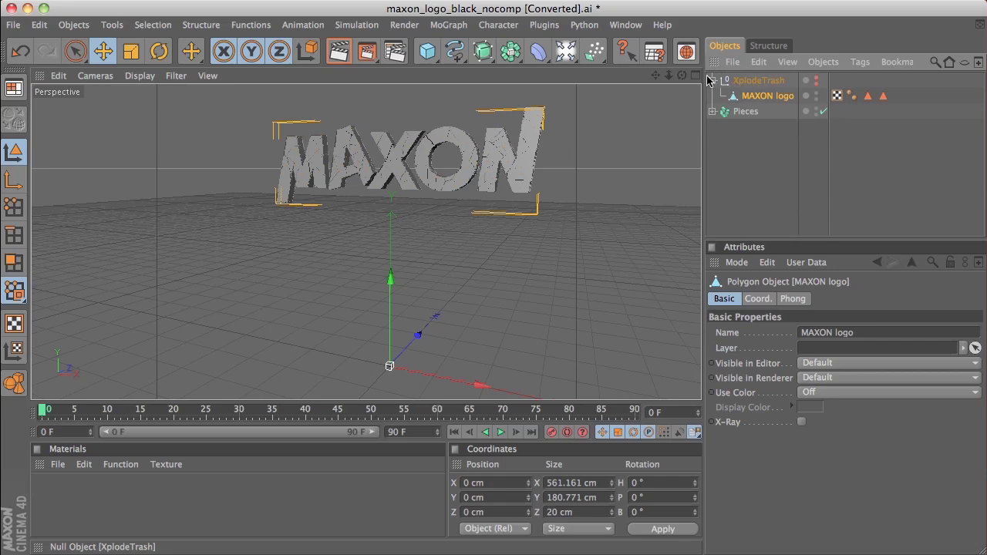
{"action": "left_click", "coordinate": [713, 80]}
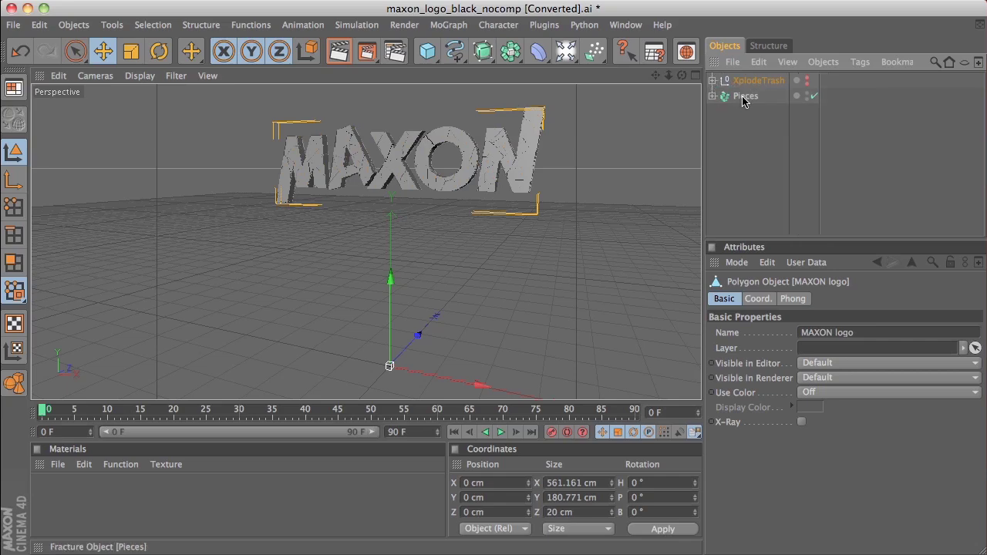
{"action": "left_click", "coordinate": [713, 97]}
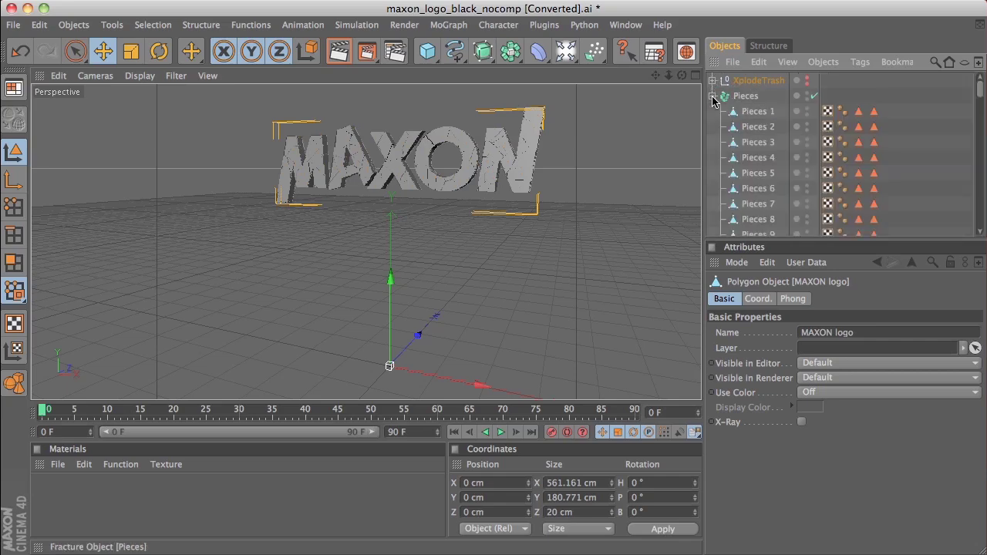
{"action": "left_click", "coordinate": [712, 97]}
{"action": "left_click", "coordinate": [723, 96]}
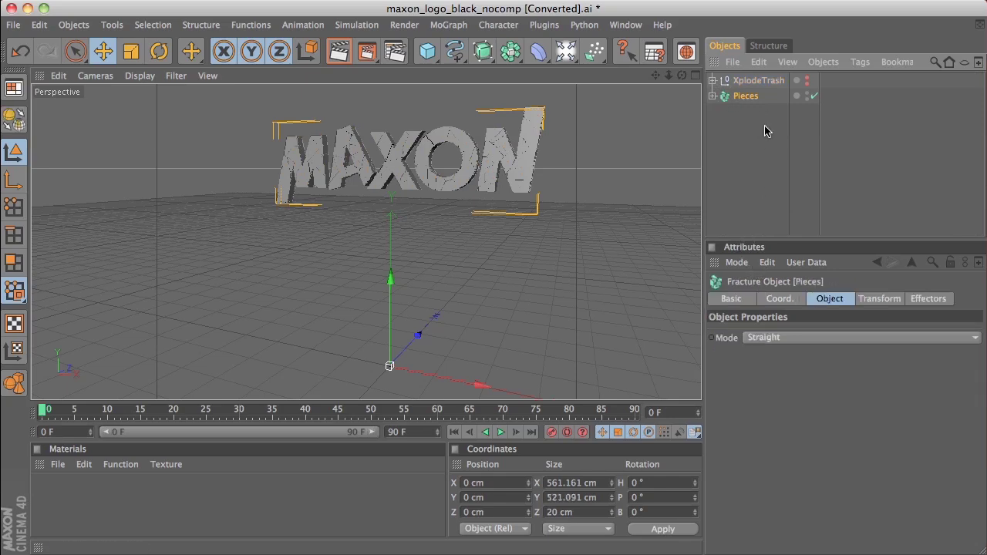
Step: Add a Floor object to the scene
{"action": "left_click", "coordinate": [448, 24]}
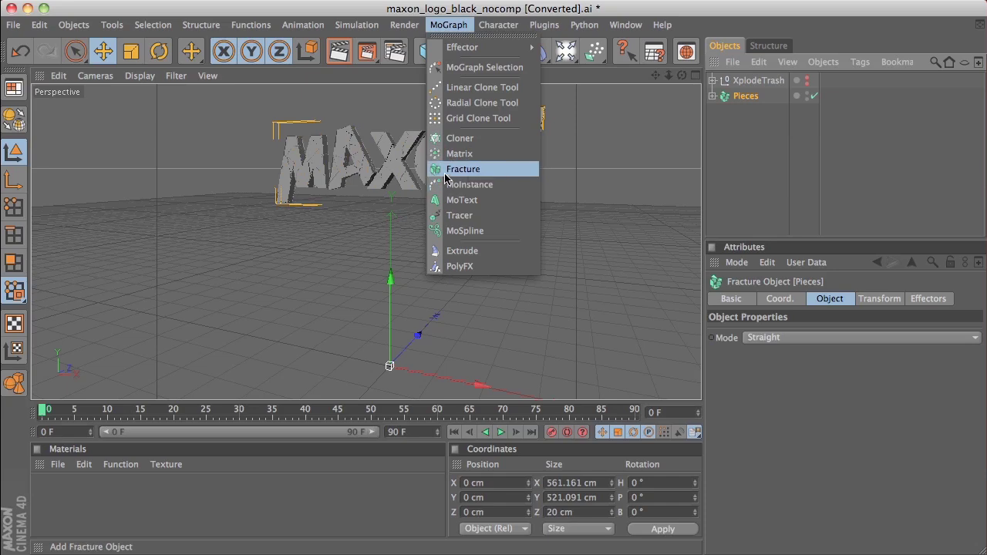
{"action": "left_click", "coordinate": [721, 207]}
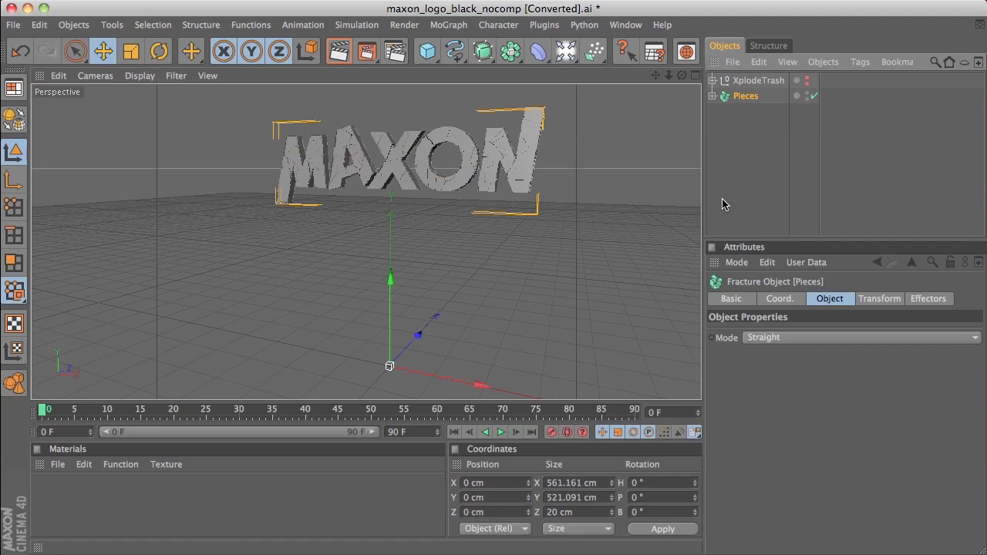
{"action": "left_click", "coordinate": [562, 60]}
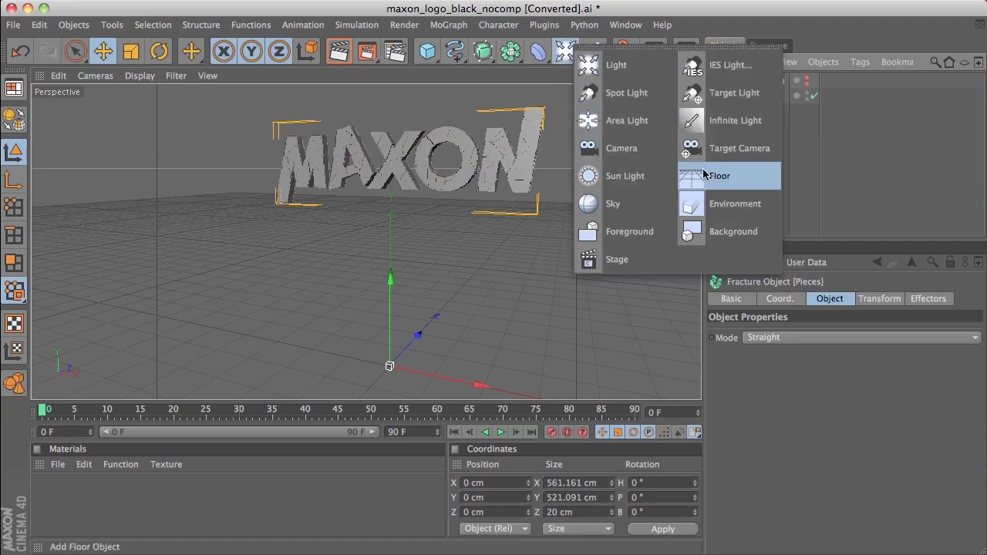
{"action": "left_click", "coordinate": [715, 177]}
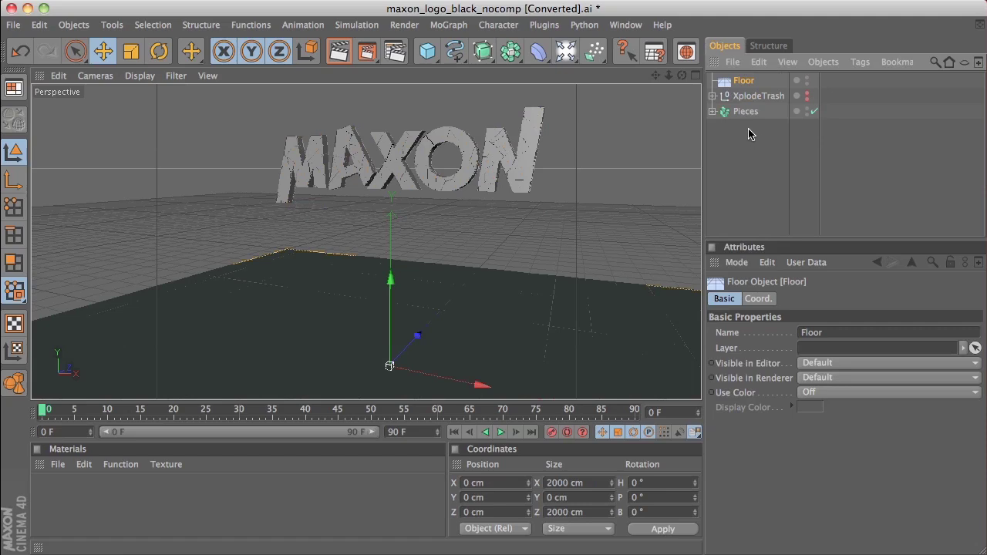
Step: Move Pieces to the top of the Object Manager and select it together with Floor
{"action": "left_click_drag", "start_coordinate": [746, 116], "coordinate": [745, 77]}
{"action": "left_click_drag", "start_coordinate": [815, 95], "coordinate": [726, 81]}
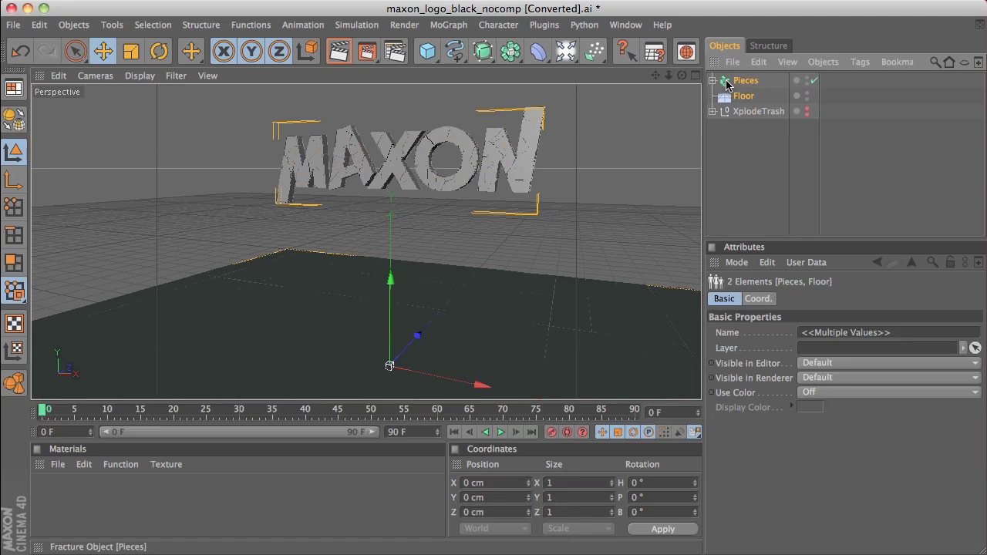
{"action": "left_click", "coordinate": [861, 63]}
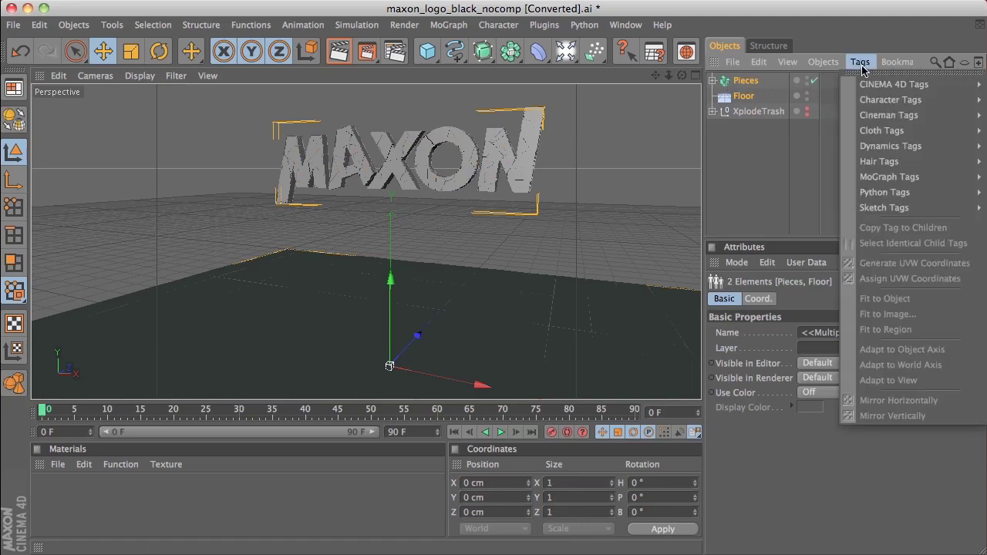
Step: Add Dynamics Body tags to Pieces and Floor and play to preview the logo falling
{"action": "mouse_move", "coordinate": [879, 147]}
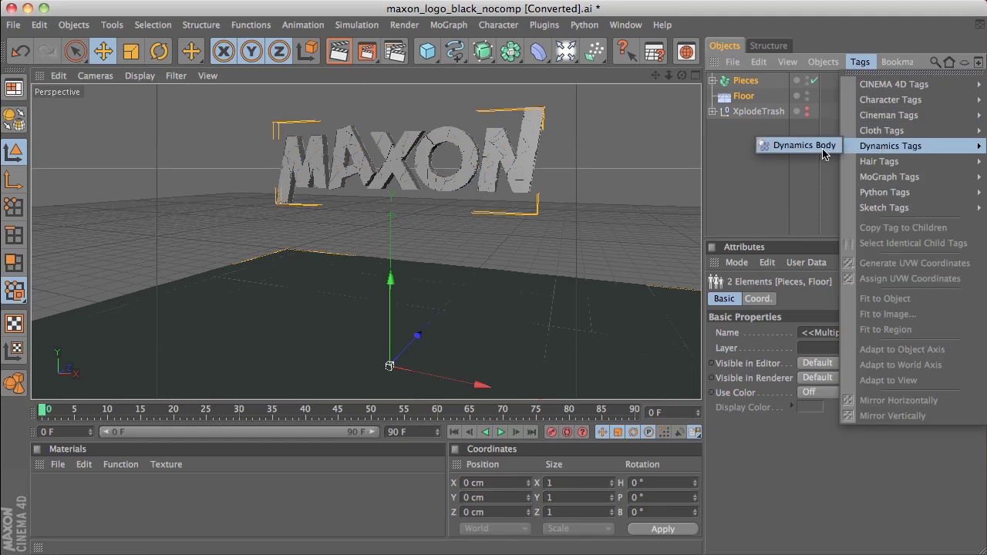
{"action": "left_click", "coordinate": [771, 146]}
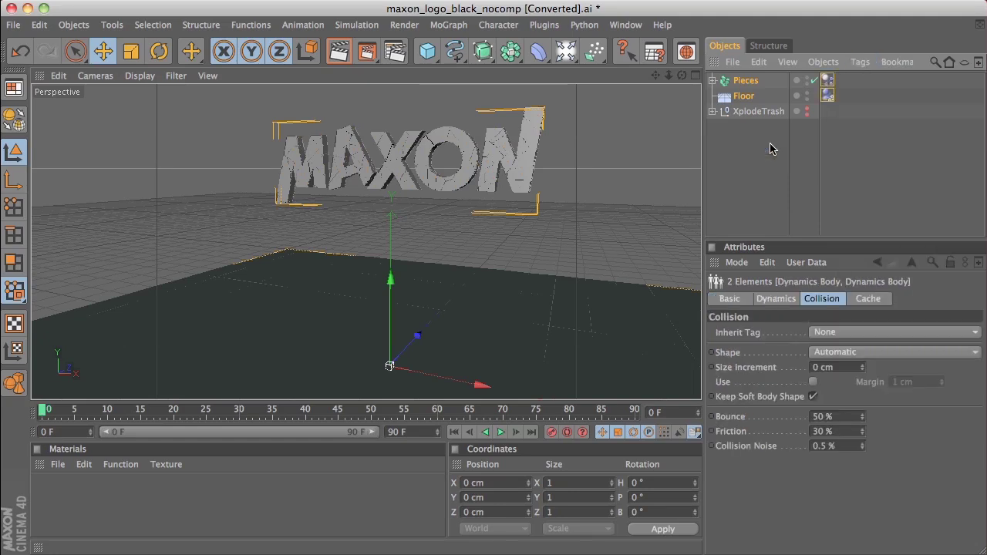
{"action": "left_click", "coordinate": [502, 432]}
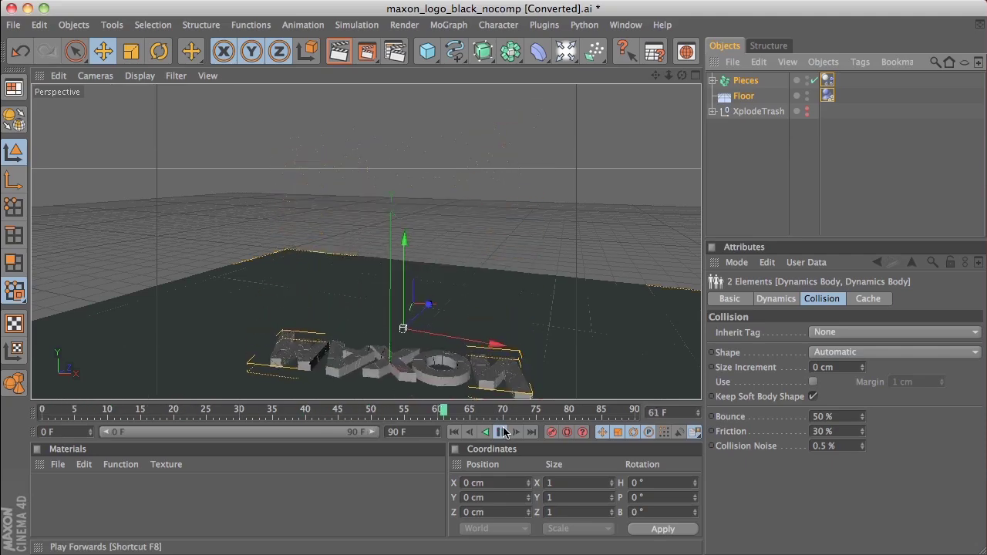
{"action": "left_click", "coordinate": [827, 81]}
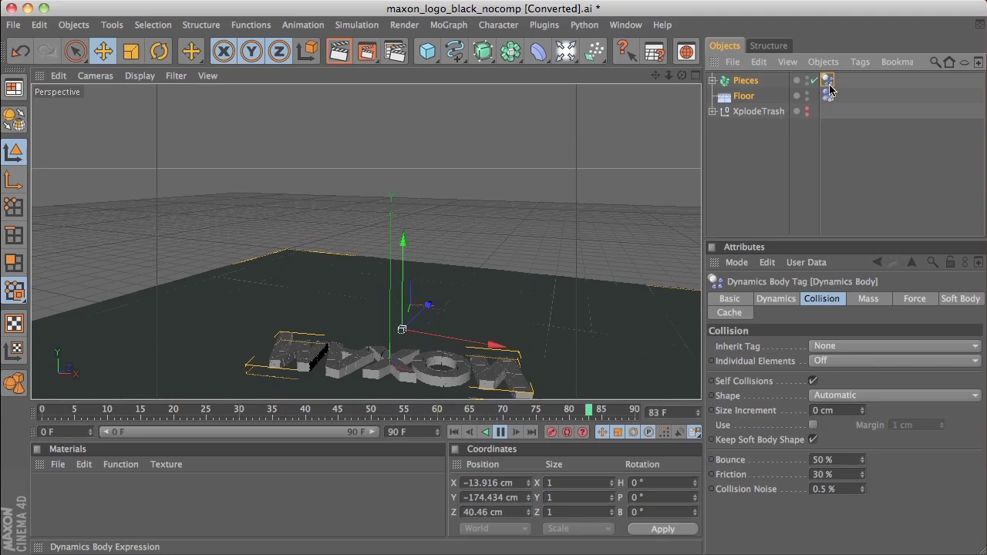
{"action": "left_click", "coordinate": [819, 361]}
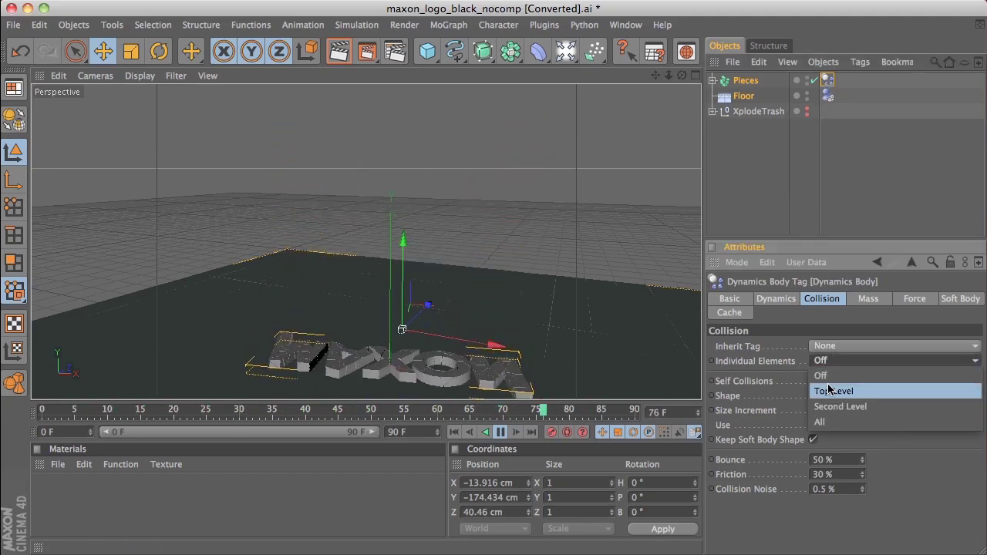
Step: Set the Pieces Individual Elements collision to Top Level and stop playback to view the debris
{"action": "left_click", "coordinate": [829, 390]}
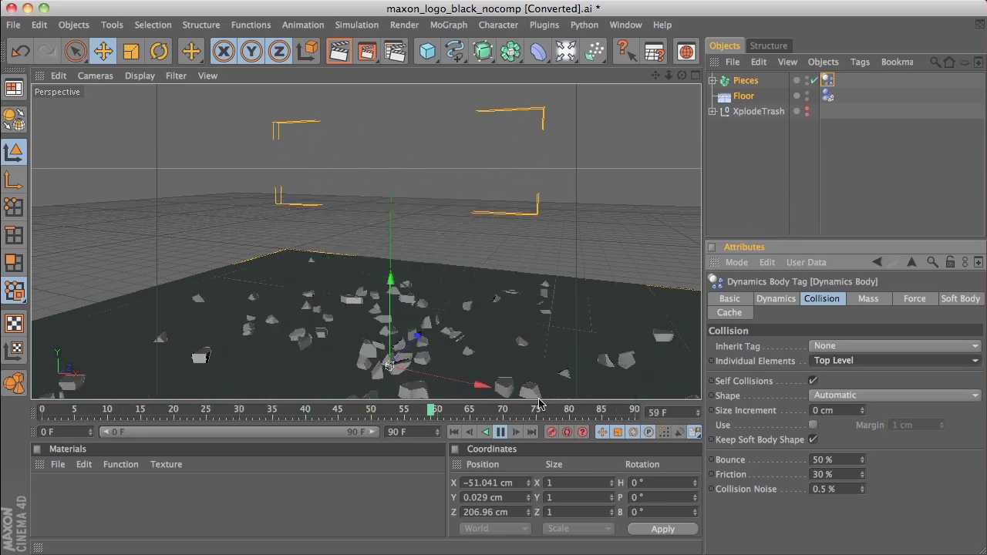
{"action": "left_click", "coordinate": [500, 432]}
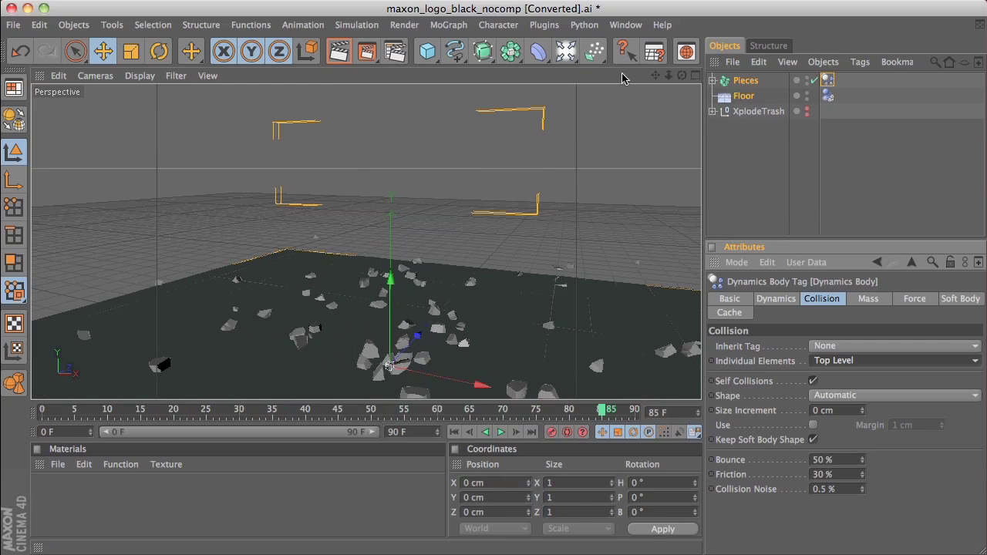
{"action": "left_click_drag", "start_coordinate": [653, 76], "coordinate": [628, 77]}
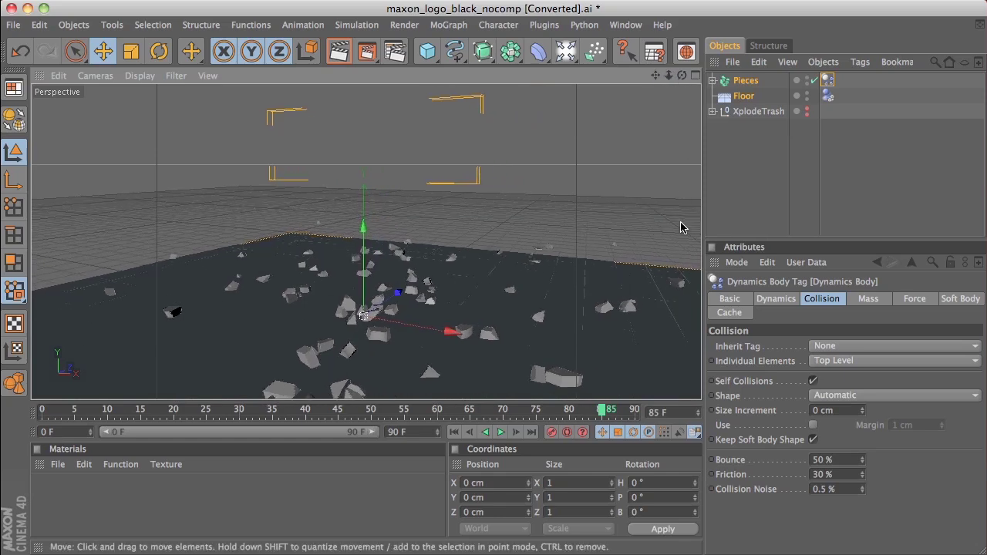
Step: Step through the first seven frames from the start, then add a Turbulence force
{"action": "left_click", "coordinate": [454, 433]}
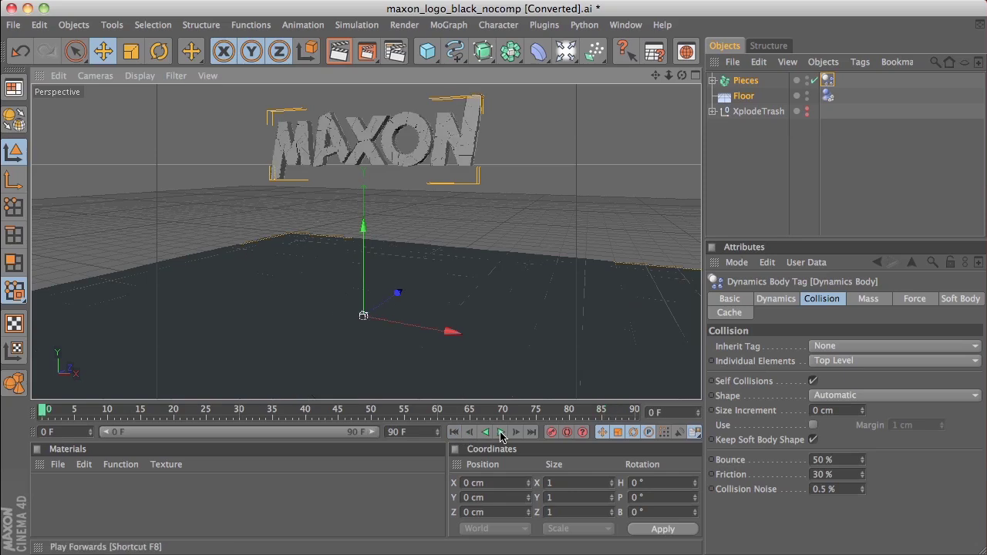
{"action": "left_click", "coordinate": [515, 432]}
{"action": "left_click", "coordinate": [516, 433]}
{"action": "left_click", "coordinate": [516, 432]}
{"action": "left_click", "coordinate": [516, 433]}
{"action": "left_click", "coordinate": [516, 432]}
{"action": "left_click", "coordinate": [516, 432]}
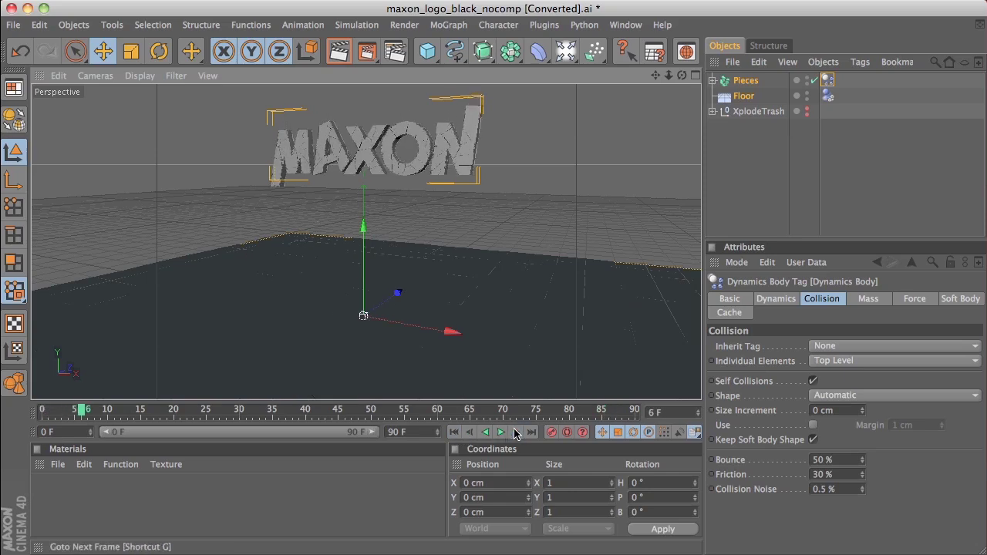
{"action": "left_click", "coordinate": [516, 432]}
{"action": "left_click", "coordinate": [515, 432]}
{"action": "left_click", "coordinate": [516, 432]}
{"action": "left_click", "coordinate": [515, 432]}
{"action": "left_click", "coordinate": [516, 432]}
{"action": "left_click", "coordinate": [515, 432]}
{"action": "left_click", "coordinate": [516, 433]}
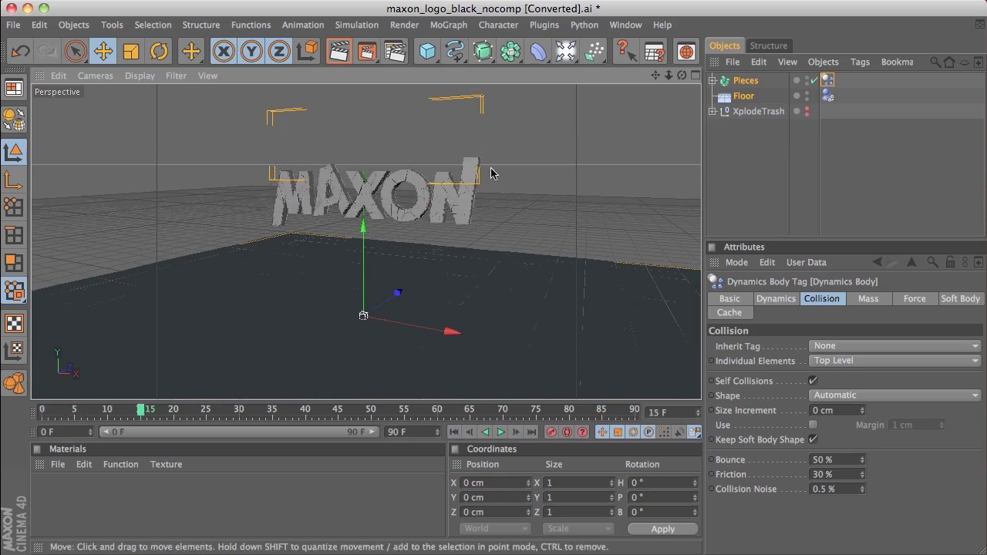
{"action": "left_click", "coordinate": [454, 432]}
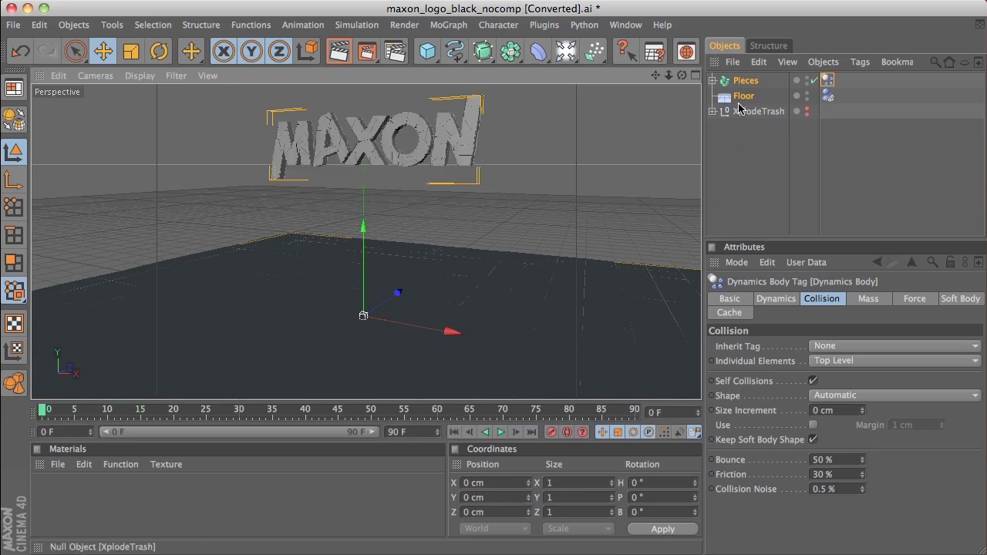
{"action": "left_click", "coordinate": [594, 51]}
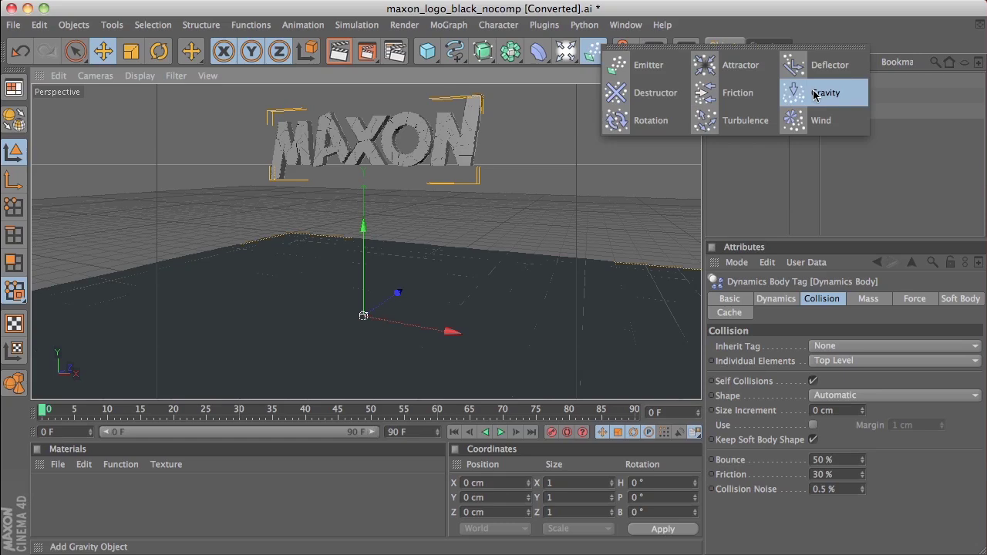
{"action": "left_click", "coordinate": [727, 122]}
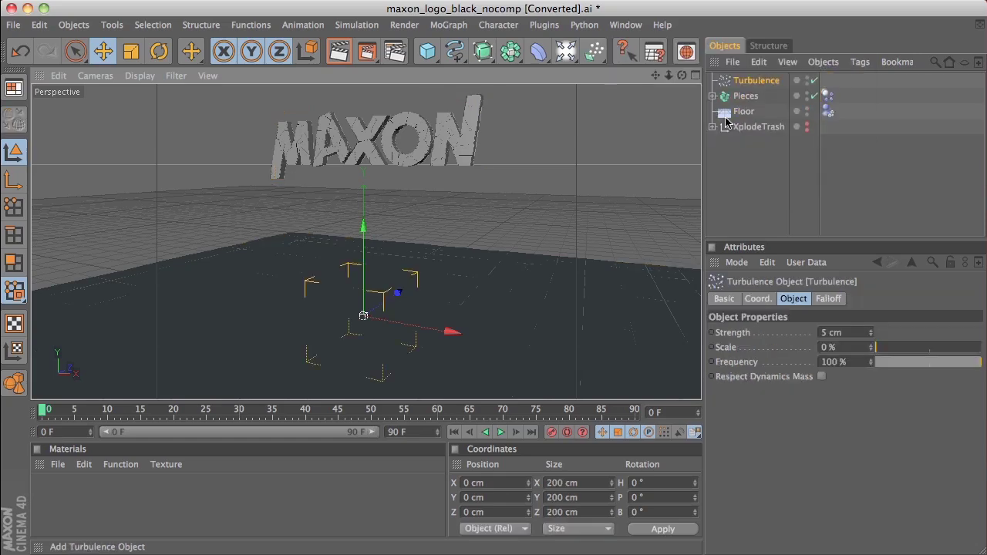
Step: Play the simulation and set the Turbulence Strength to 1000 cm
{"action": "left_click", "coordinate": [502, 433]}
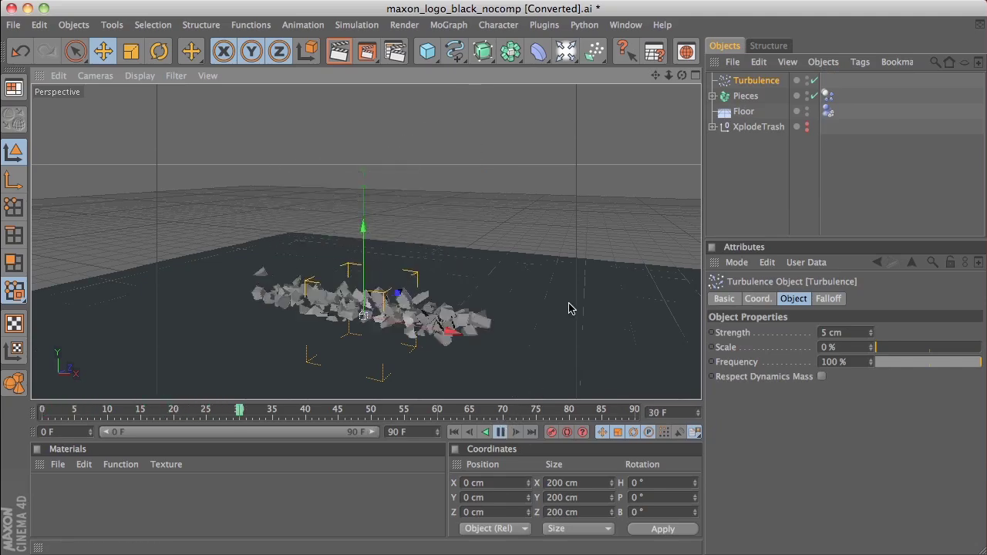
{"action": "left_click", "coordinate": [828, 332]}
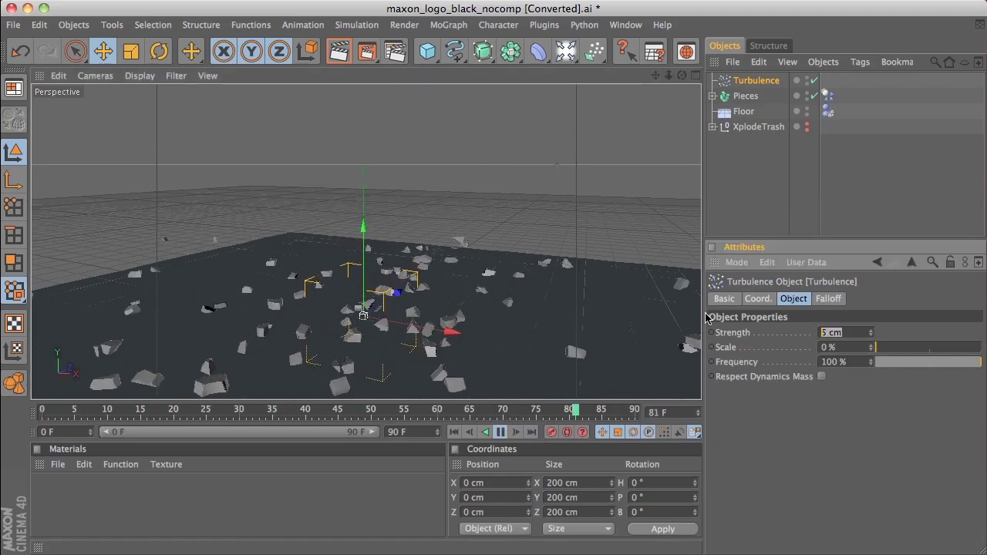
{"action": "type", "text": "1000"}
{"action": "key", "text": "Return"}
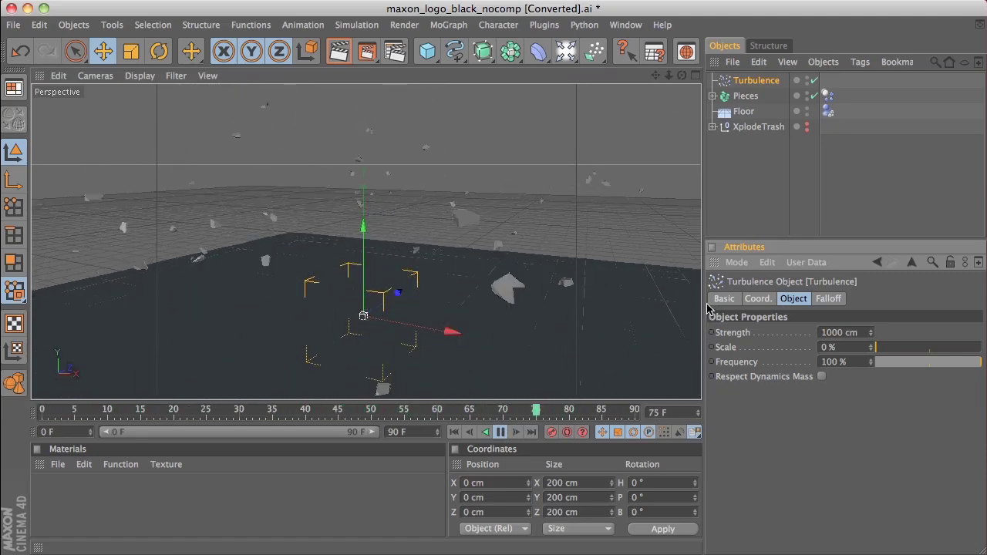
Step: Lower the Turbulence Strength to 50 cm
{"action": "left_click", "coordinate": [730, 328]}
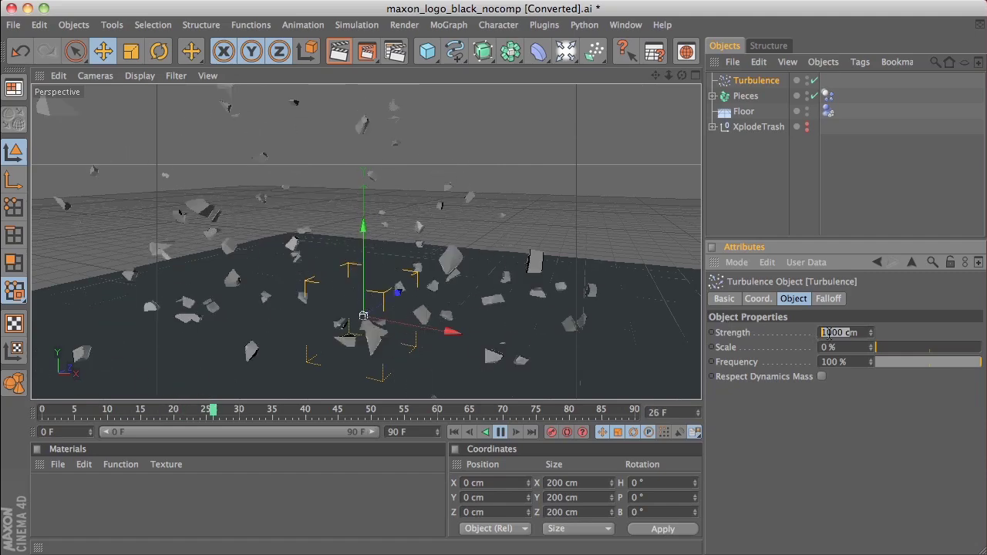
{"action": "type", "text": "50"}
{"action": "key", "text": "Return"}
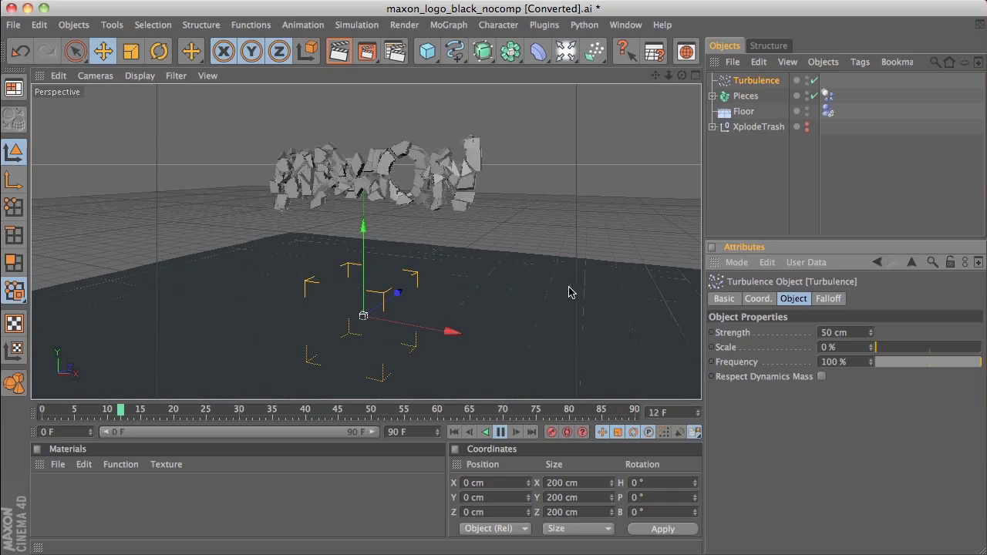
{"action": "left_click", "coordinate": [829, 300]}
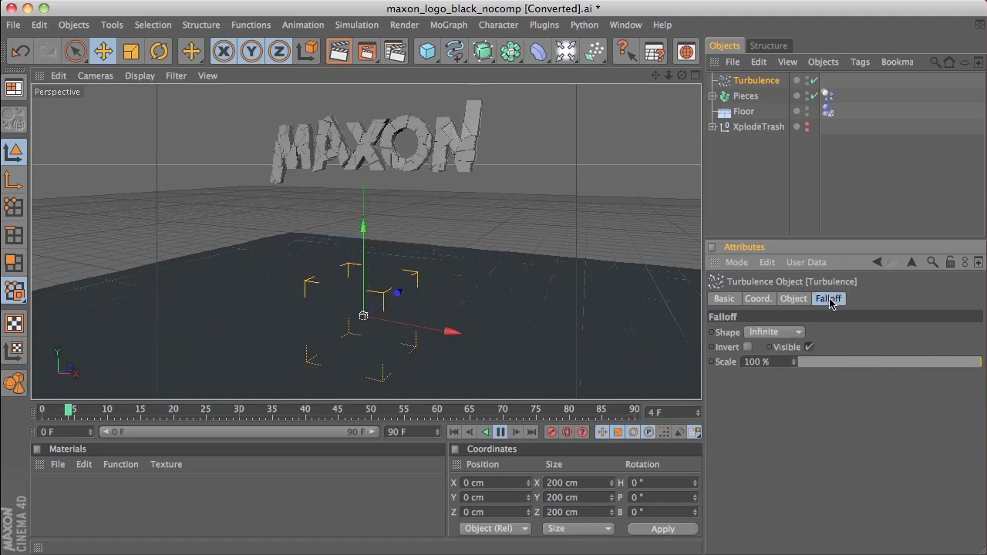
Step: Give the Turbulence a Box falloff, stretched wide along X and raised around the logo
{"action": "left_click", "coordinate": [797, 332]}
{"action": "left_click", "coordinate": [787, 362]}
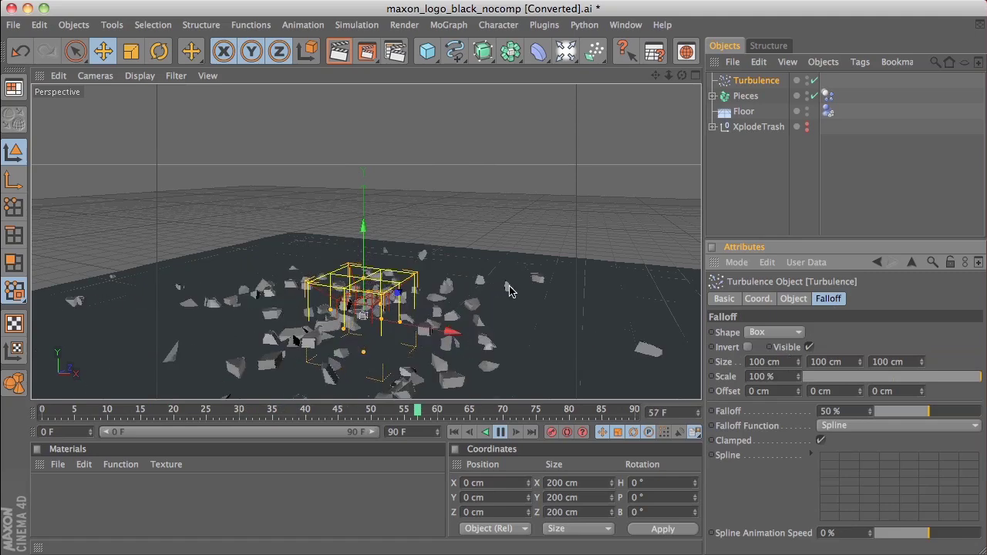
{"action": "left_click_drag", "start_coordinate": [401, 325], "coordinate": [565, 352]}
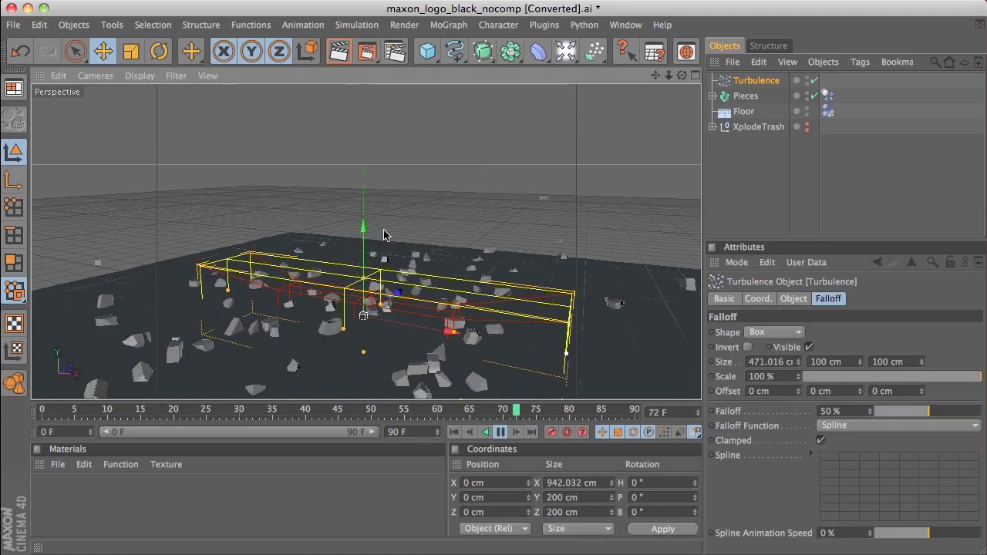
{"action": "left_click_drag", "start_coordinate": [363, 315], "coordinate": [366, 225]}
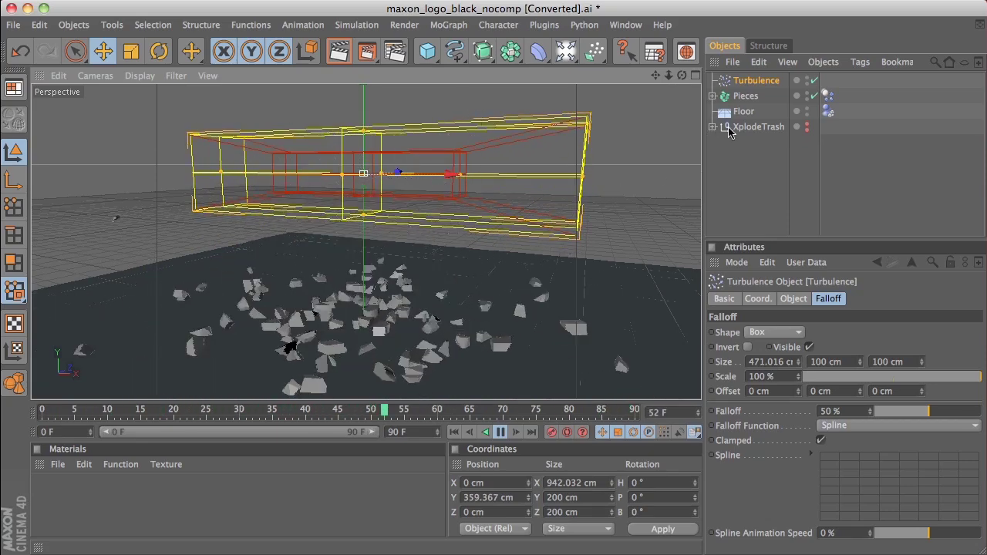
Step: Toggle the Turbulence off and back on, then deselect it
{"action": "left_click", "coordinate": [808, 81]}
{"action": "left_click", "coordinate": [808, 81]}
{"action": "left_click", "coordinate": [759, 192]}
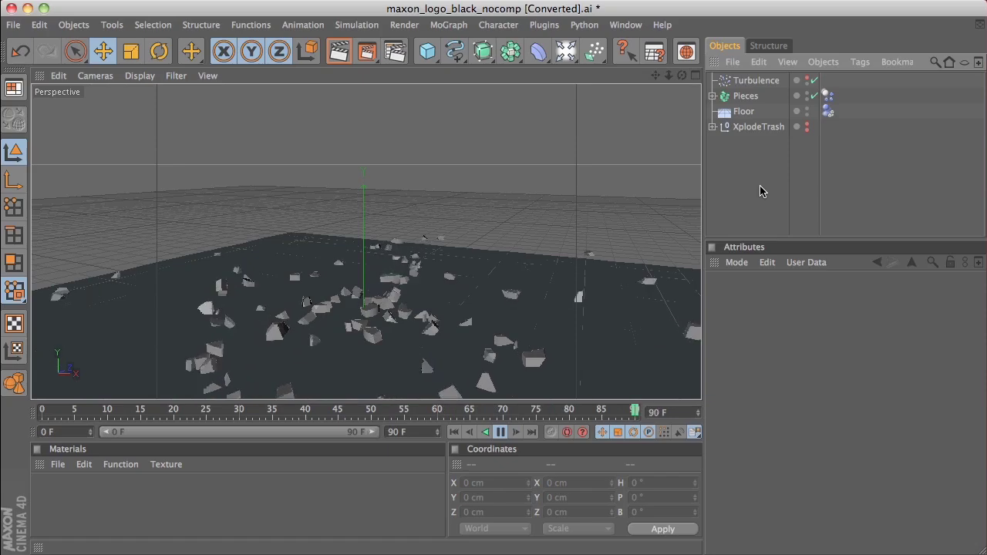
{"action": "left_click", "coordinate": [827, 95]}
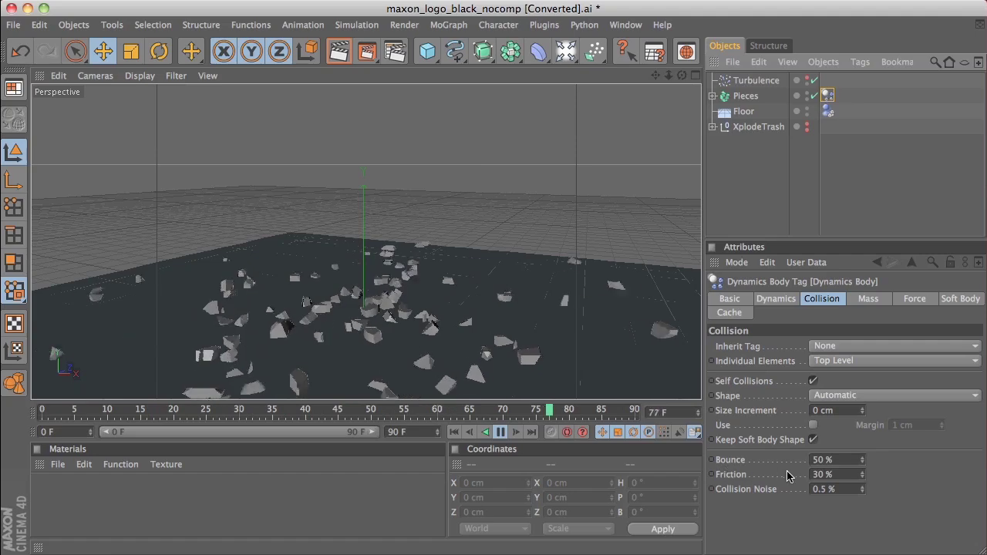
Step: Raise Collision Friction on the Pieces Dynamics Body from 30% to 60%, then rewind to the start
{"action": "double_click", "coordinate": [837, 474]}
{"action": "type", "text": "60"}
{"action": "key", "text": "Return"}
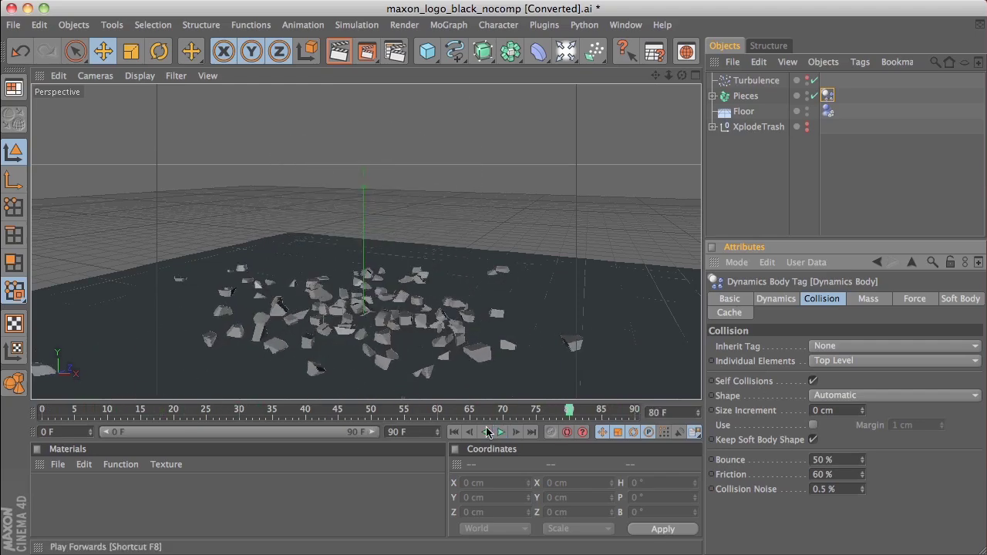
{"action": "left_click", "coordinate": [455, 433]}
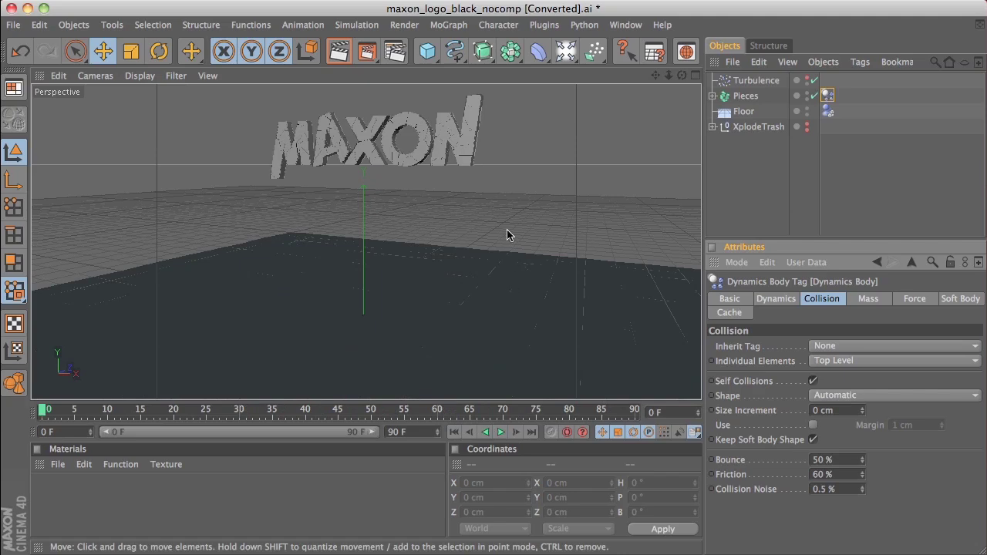
Step: Add a sphere to the scene and shrink its radius to 64.764 cm
{"action": "left_click", "coordinate": [432, 59]}
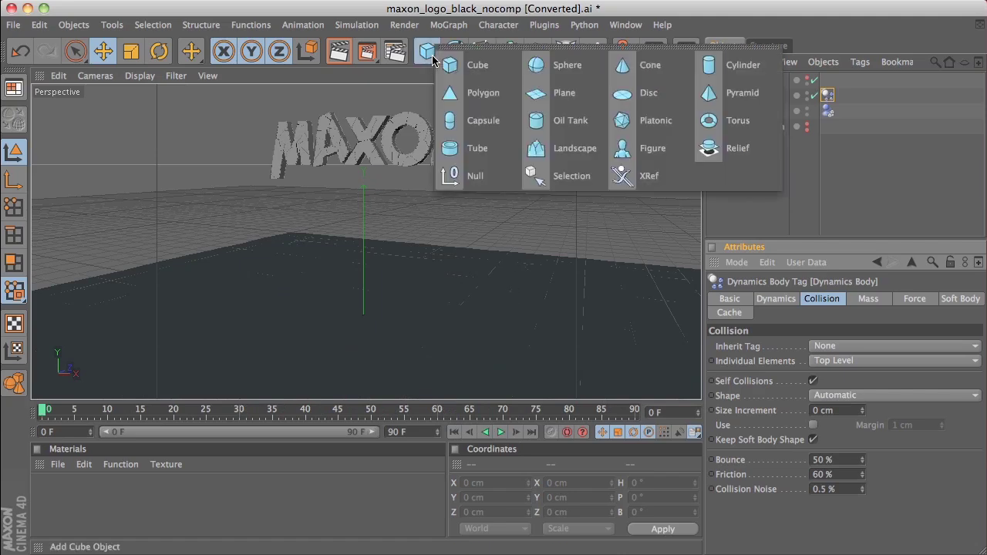
{"action": "left_click", "coordinate": [543, 75]}
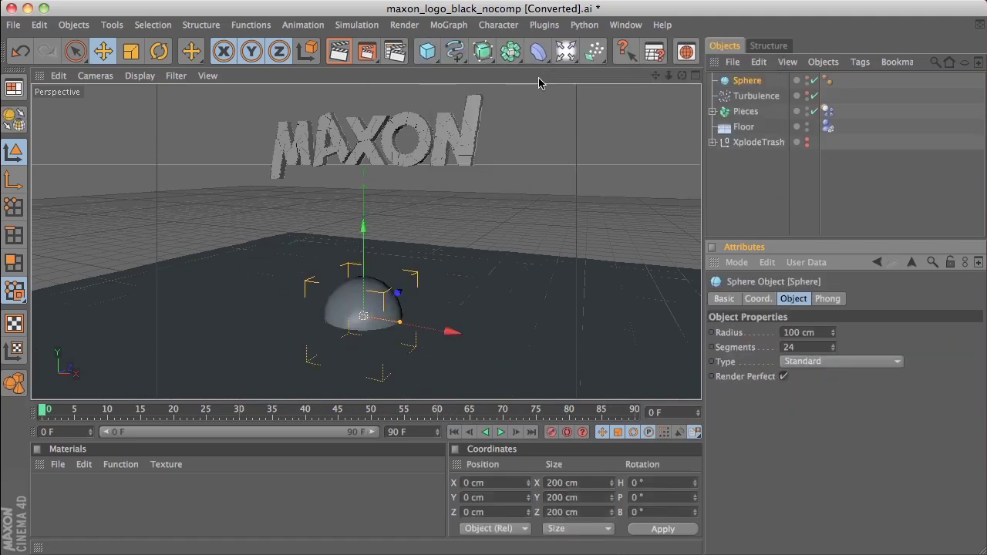
{"action": "left_click_drag", "start_coordinate": [400, 323], "coordinate": [389, 320]}
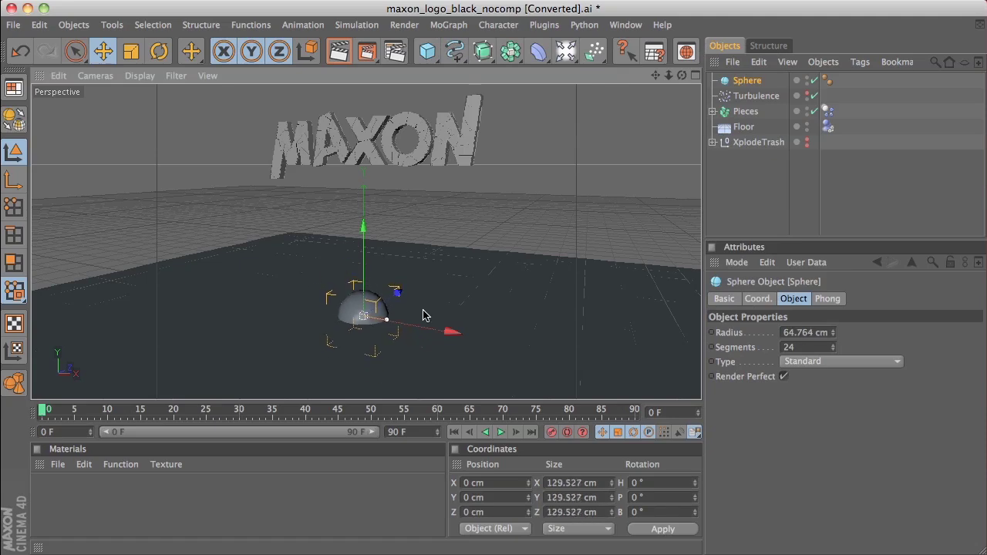
Step: Raise the sphere to Y 646.996 cm above the logo, frame the view, and select it
{"action": "left_click_drag", "start_coordinate": [655, 75], "coordinate": [551, 142]}
{"action": "left_click_drag", "start_coordinate": [358, 236], "coordinate": [358, 22]}
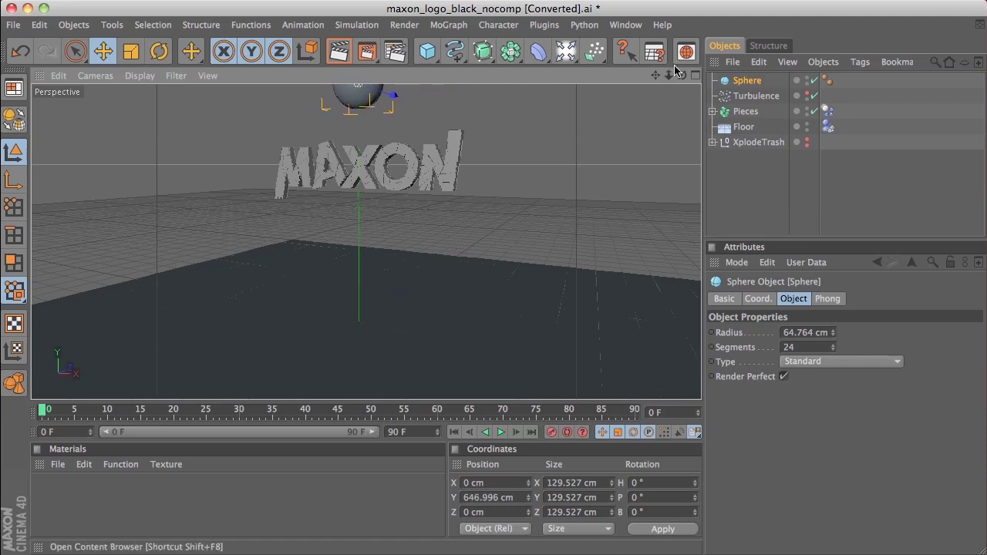
{"action": "mouse_move", "coordinate": [655, 75]}
{"action": "left_mouse_down"}
{"action": "mouse_move", "coordinate": [680, 96]}
{"action": "mouse_move", "coordinate": [661, 84]}
{"action": "left_mouse_up"}
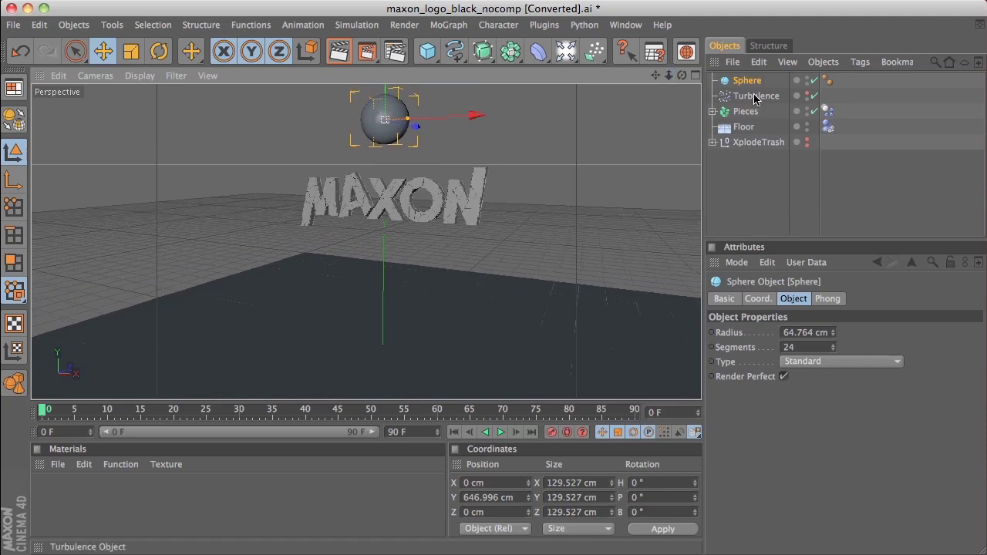
{"action": "left_click", "coordinate": [753, 82]}
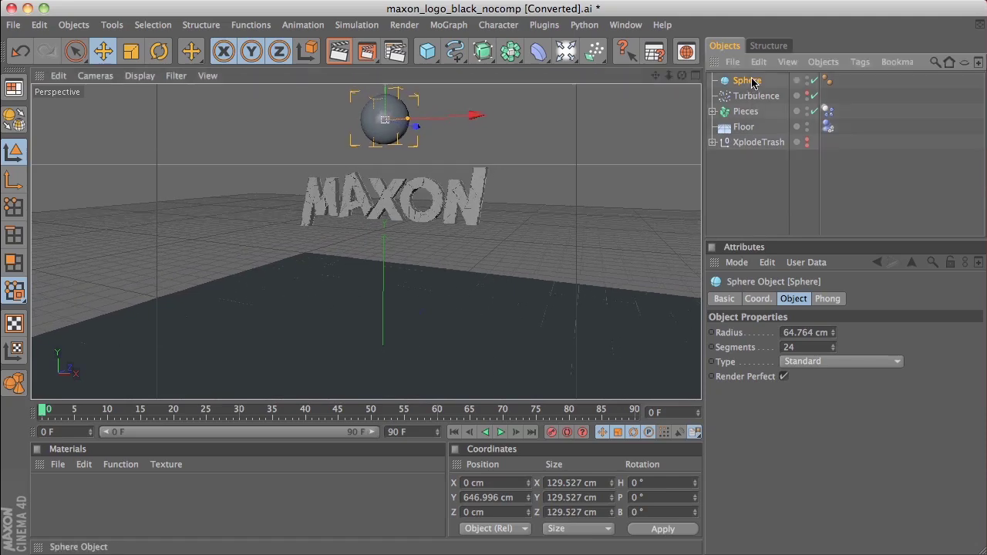
Step: Give the sphere a Dynamics Body tag and play the simulation to watch it fall
{"action": "right_click", "coordinate": [751, 82]}
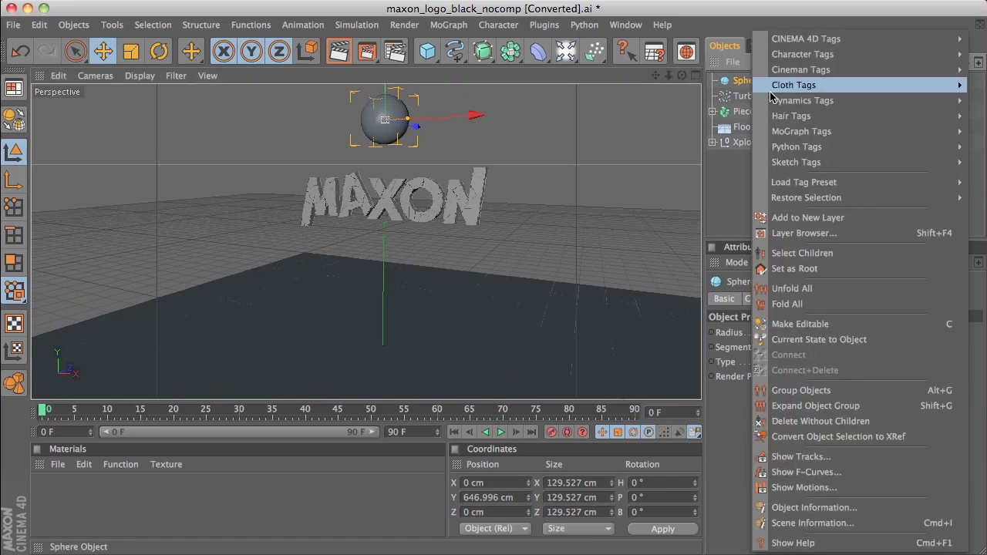
{"action": "mouse_move", "coordinate": [796, 106]}
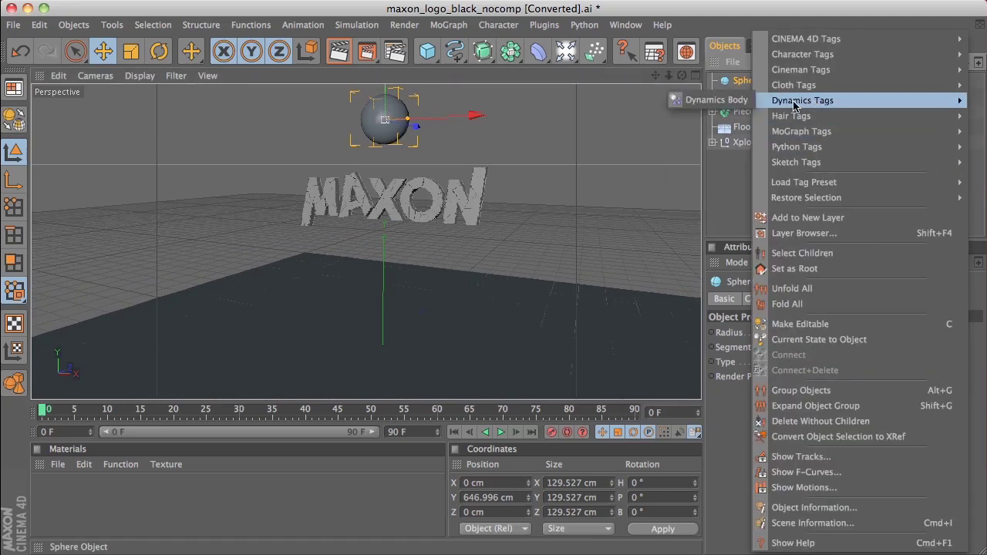
{"action": "left_click", "coordinate": [705, 102]}
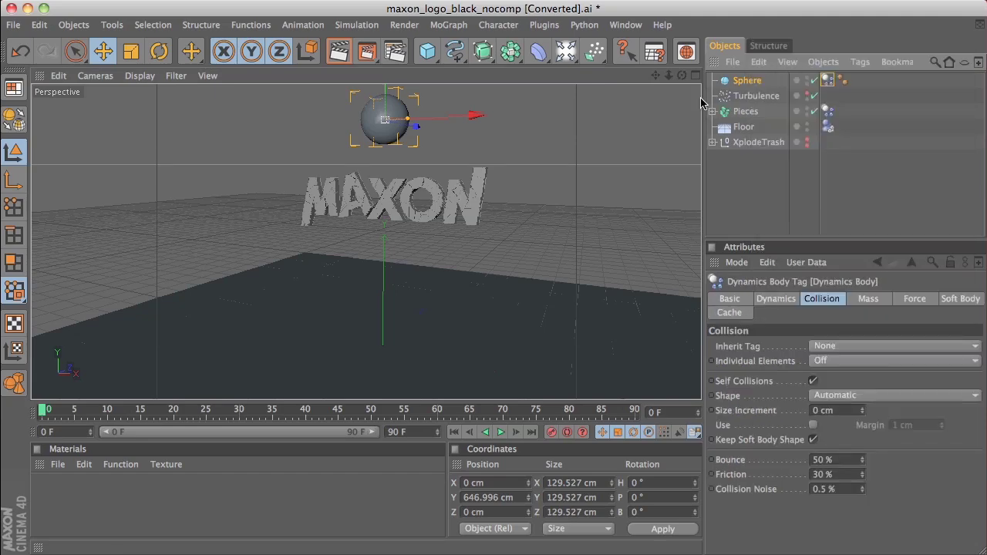
{"action": "left_click", "coordinate": [499, 432]}
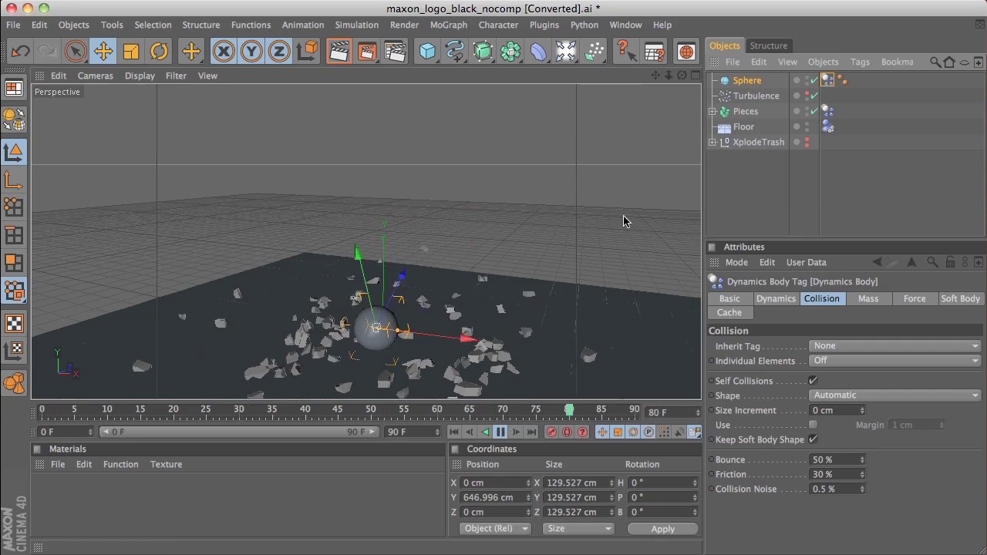
Step: Set the sphere's collision Bounce to 30 % and Friction to 60 %, then rewind to start
{"action": "left_click", "coordinate": [826, 459]}
{"action": "type", "text": "30"}
{"action": "key", "text": "Tab"}
{"action": "type", "text": "60"}
{"action": "key", "text": "Return"}
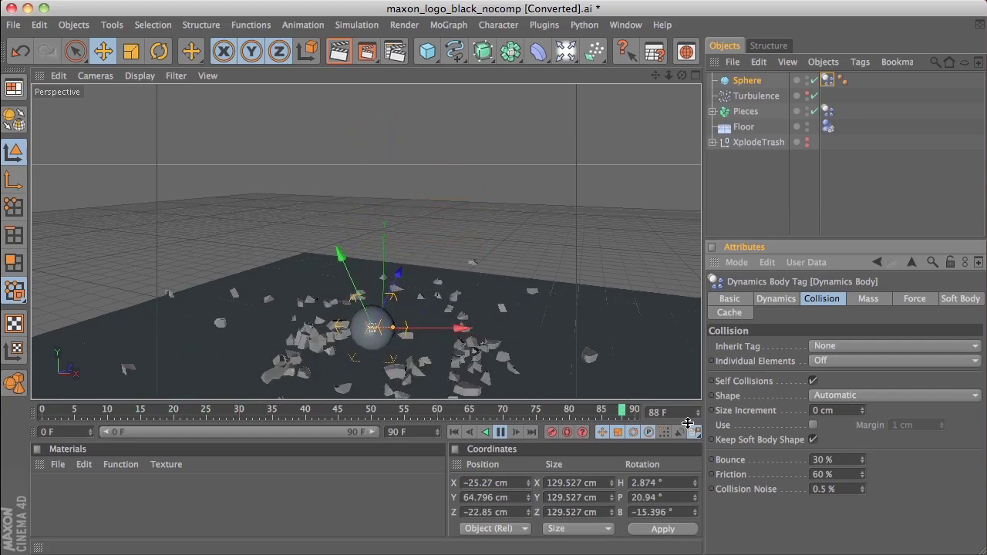
{"action": "left_click", "coordinate": [501, 432]}
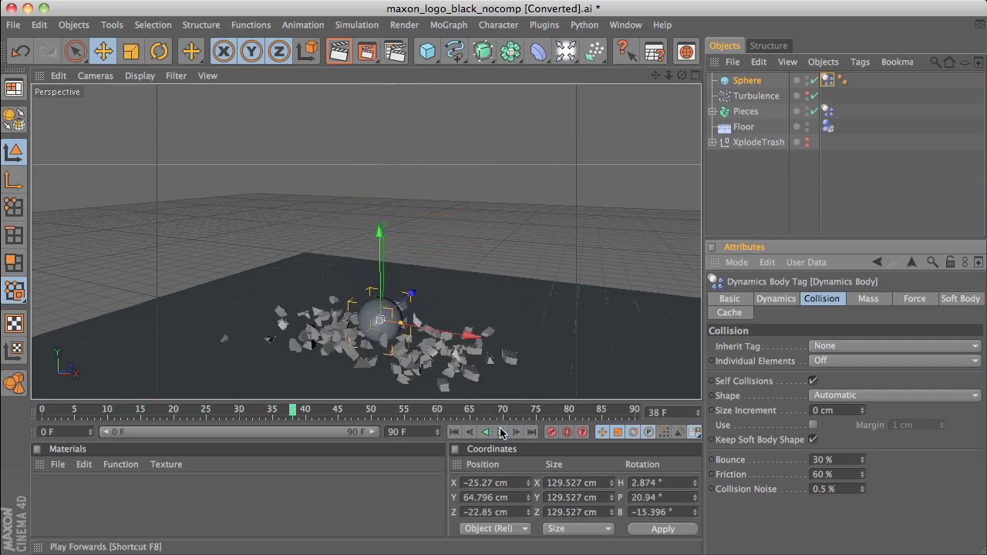
{"action": "left_click", "coordinate": [454, 431]}
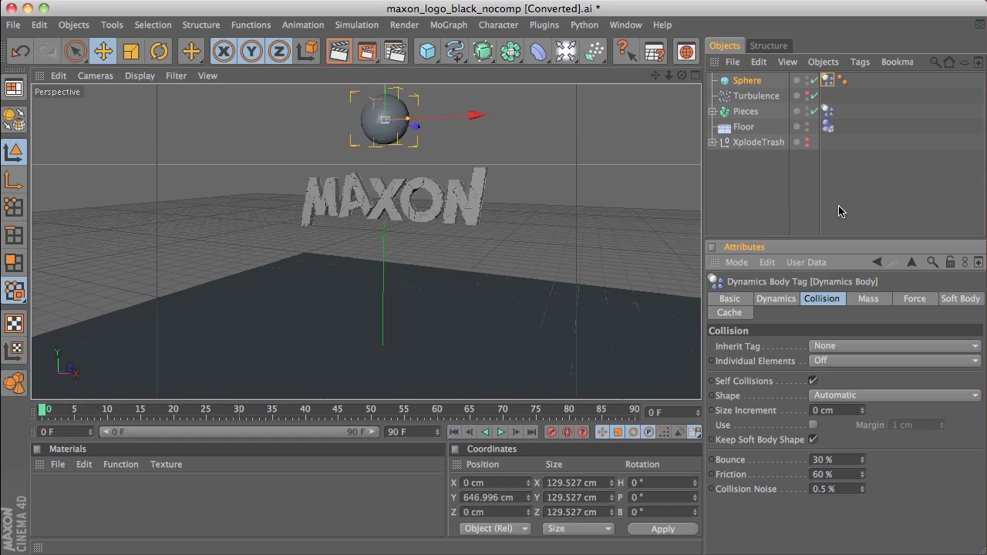
Step: Set the logo pieces' Dynamics Body Trigger to On Collision
{"action": "left_click", "coordinate": [825, 112]}
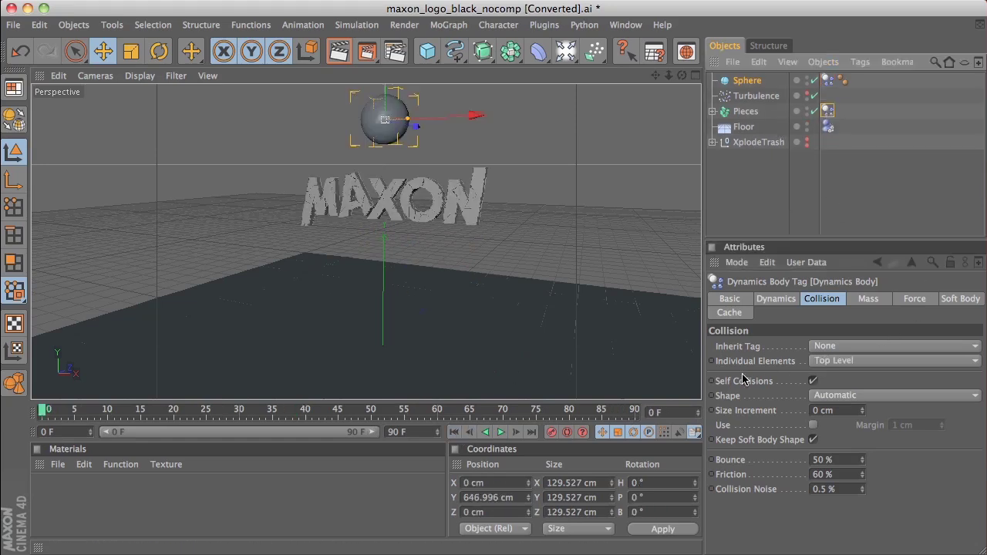
{"action": "left_click", "coordinate": [786, 301]}
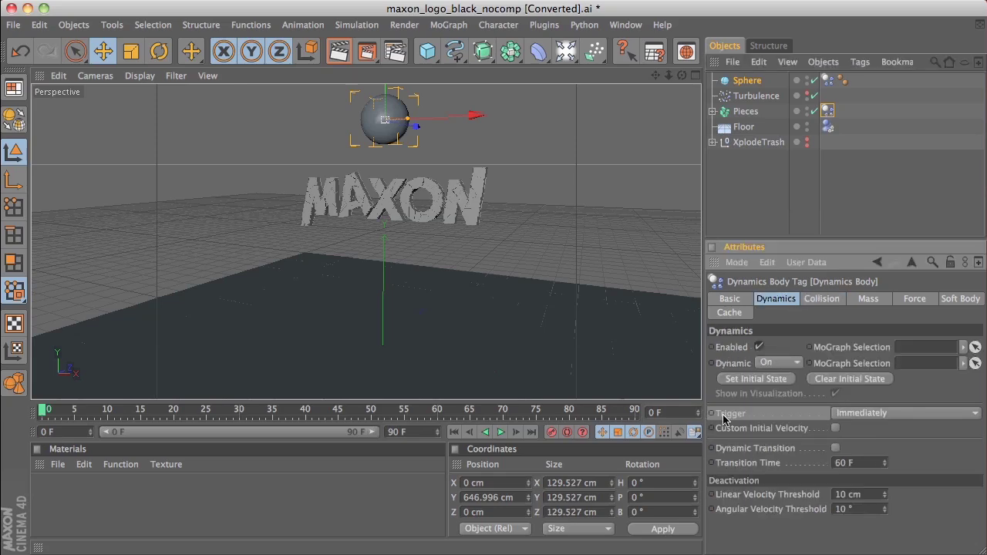
{"action": "left_click", "coordinate": [855, 415]}
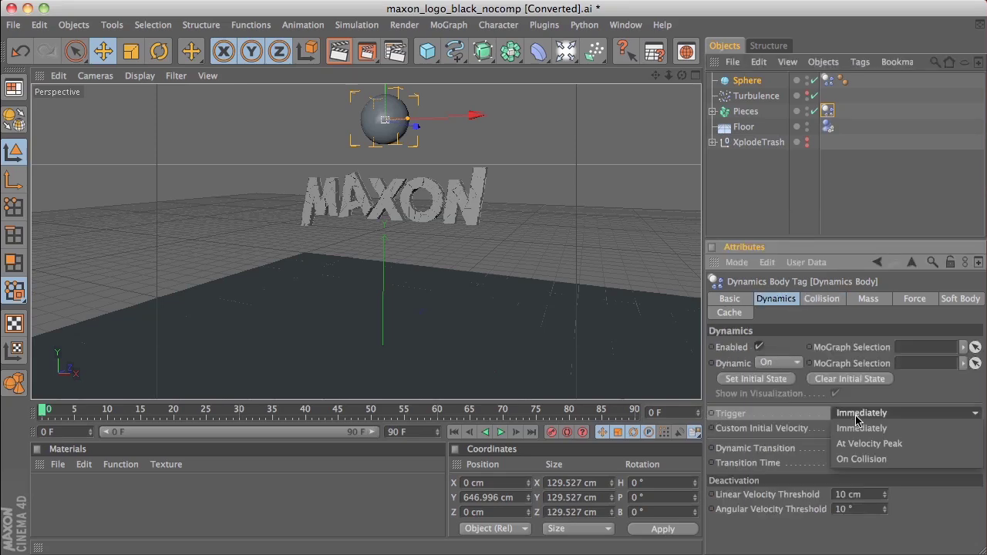
{"action": "left_click", "coordinate": [912, 463]}
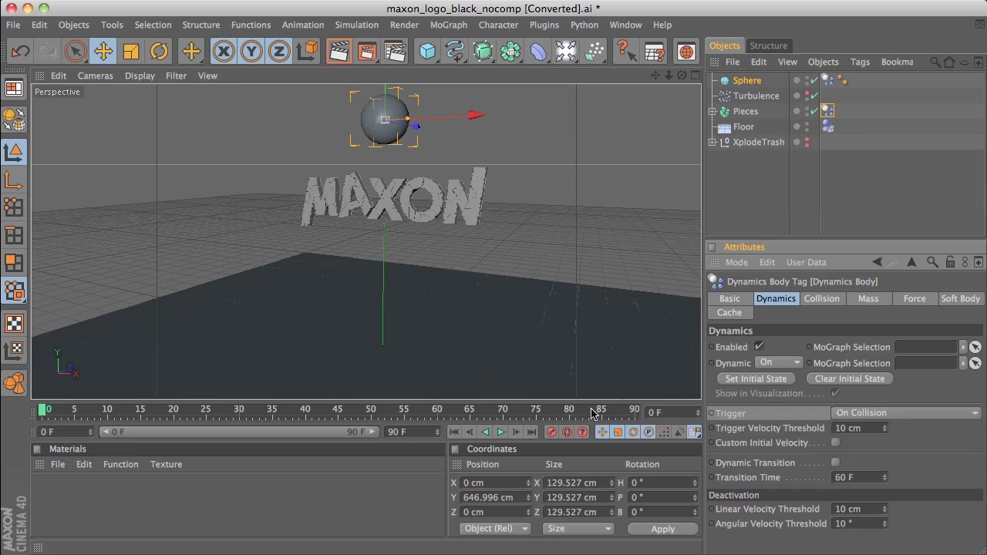
Step: Play the simulation twice from the first frame to test the sphere's impact
{"action": "left_click", "coordinate": [499, 432]}
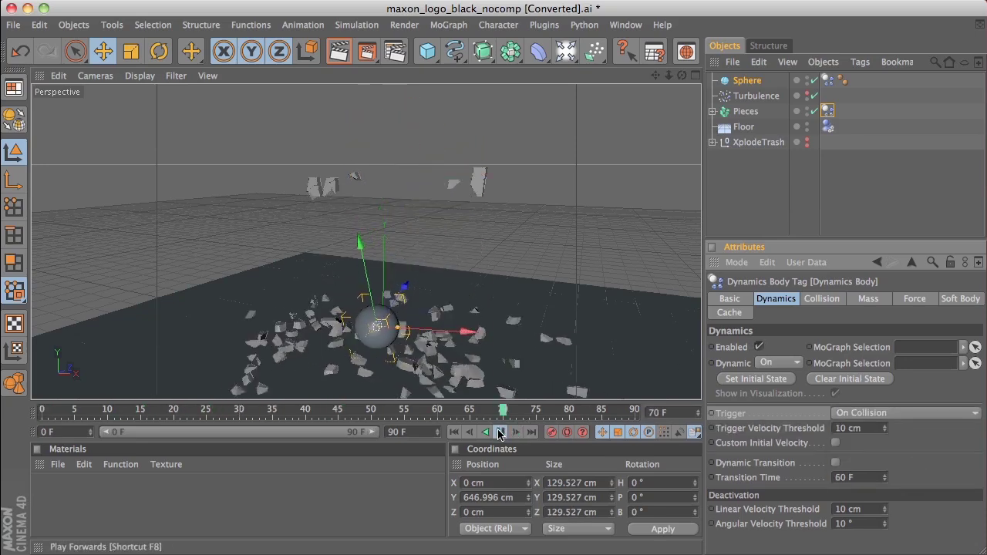
{"action": "left_click", "coordinate": [453, 433]}
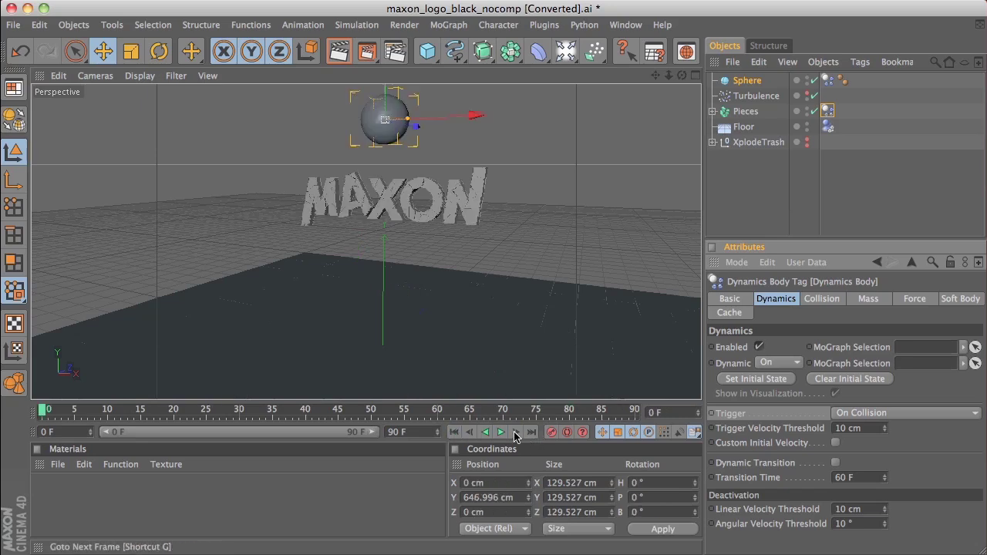
{"action": "left_click", "coordinate": [501, 433]}
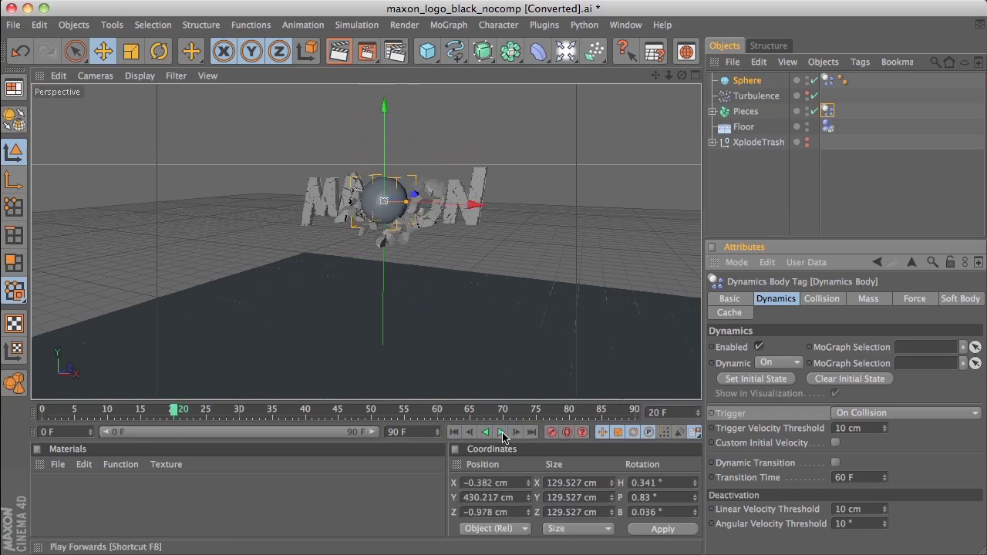
{"action": "left_click", "coordinate": [454, 432]}
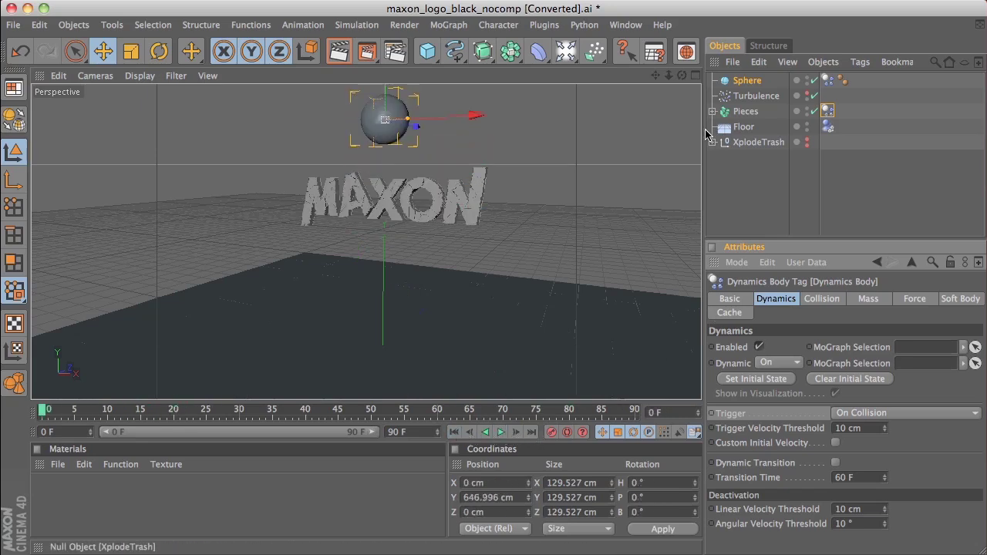
Step: Raise the sphere higher above the logo and set the animation end frame to 150
{"action": "left_click_drag", "start_coordinate": [655, 75], "coordinate": [639, 81]}
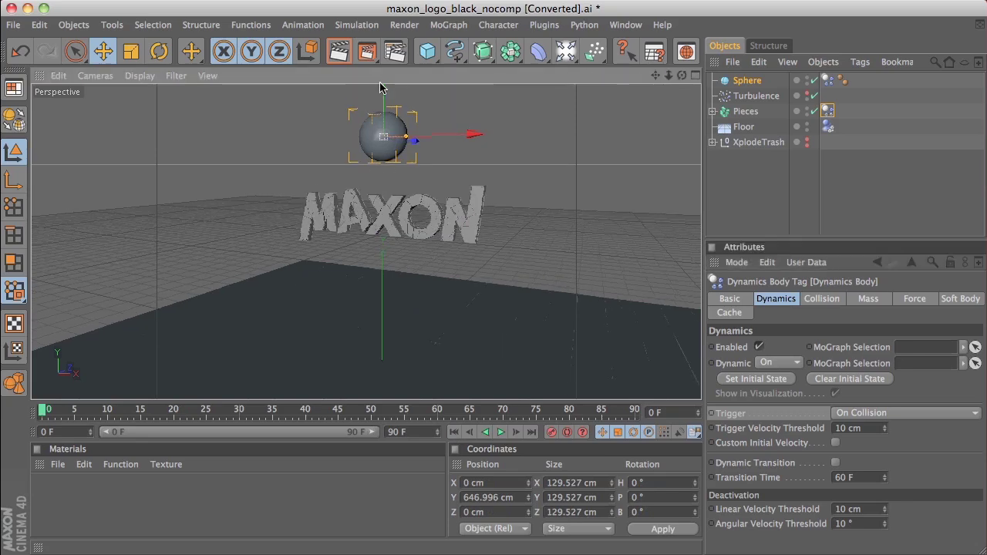
{"action": "left_click_drag", "start_coordinate": [381, 91], "coordinate": [381, 57]}
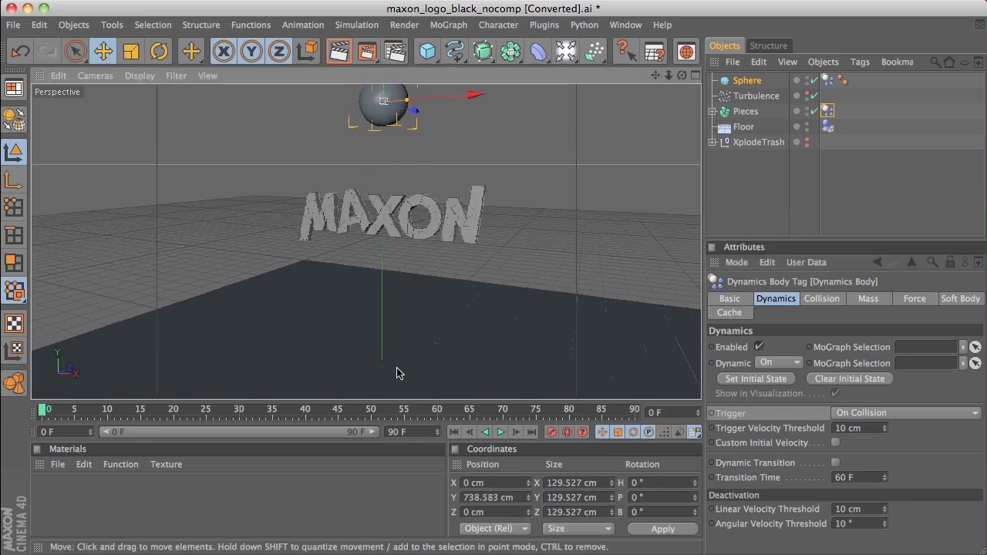
{"action": "left_click", "coordinate": [414, 431]}
{"action": "type", "text": "30"}
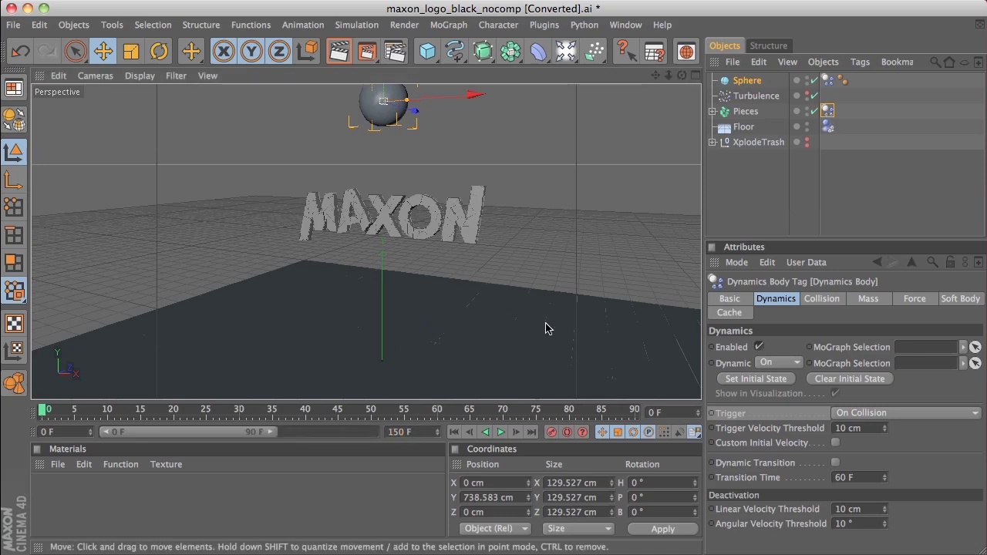
Step: Play and step through frames to watch the sphere punch through the logo's centre
{"action": "mouse_move", "coordinate": [673, 77]}
{"action": "left_mouse_down"}
{"action": "mouse_move", "coordinate": [685, 80]}
{"action": "mouse_move", "coordinate": [672, 82]}
{"action": "left_mouse_up"}
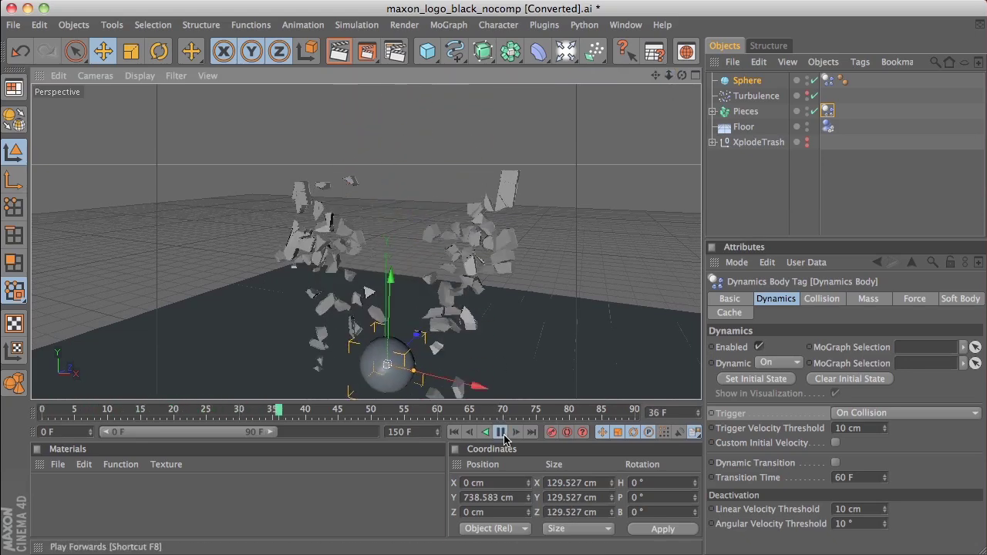
{"action": "left_click", "coordinate": [503, 434]}
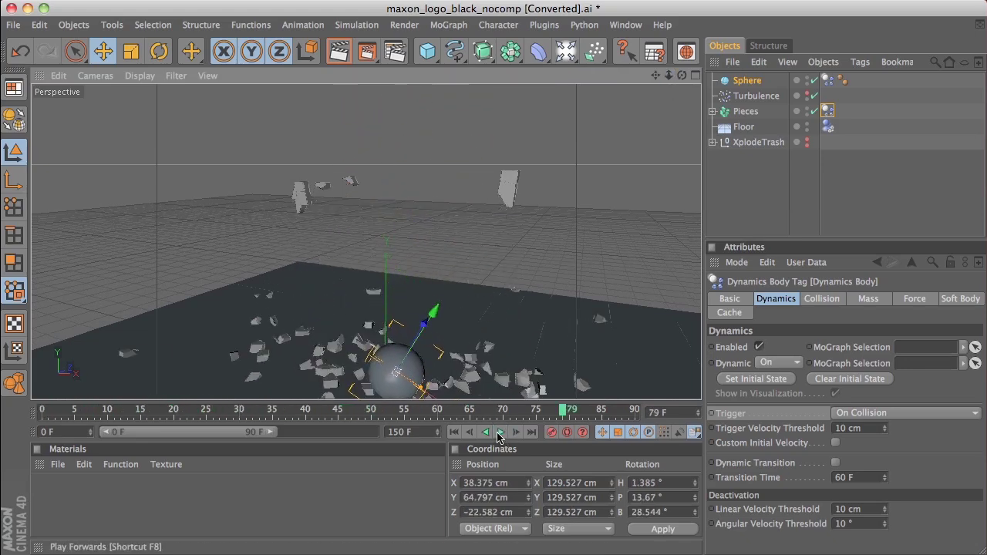
{"action": "left_click", "coordinate": [454, 433]}
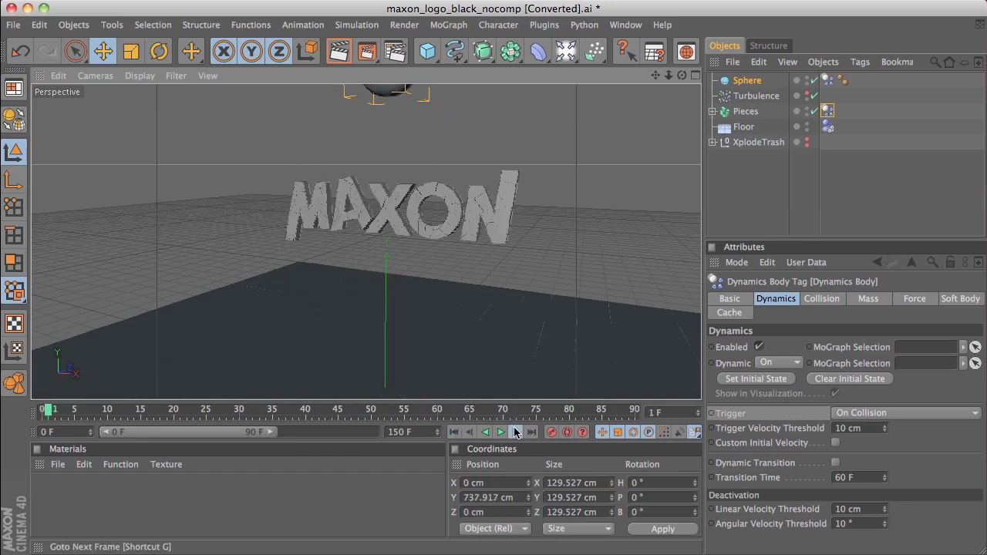
{"action": "left_click", "coordinate": [516, 433]}
{"action": "left_click", "coordinate": [516, 432]}
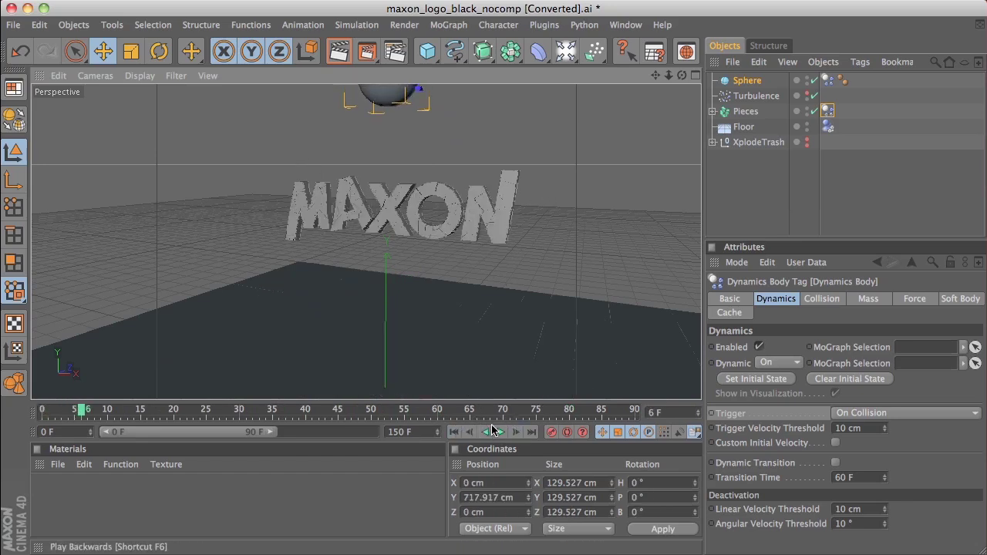
{"action": "left_click", "coordinate": [499, 432]}
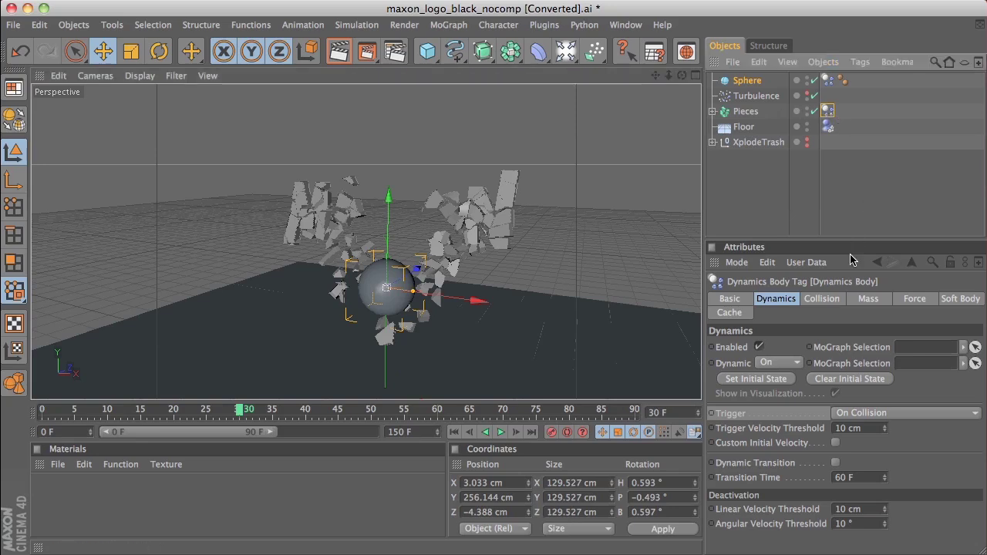
Step: Keyframe the Trigger as On Collision at frame 30 and Immediately at frame 31, then rewind
{"action": "left_click", "coordinate": [712, 414], "text": "ctrl"}
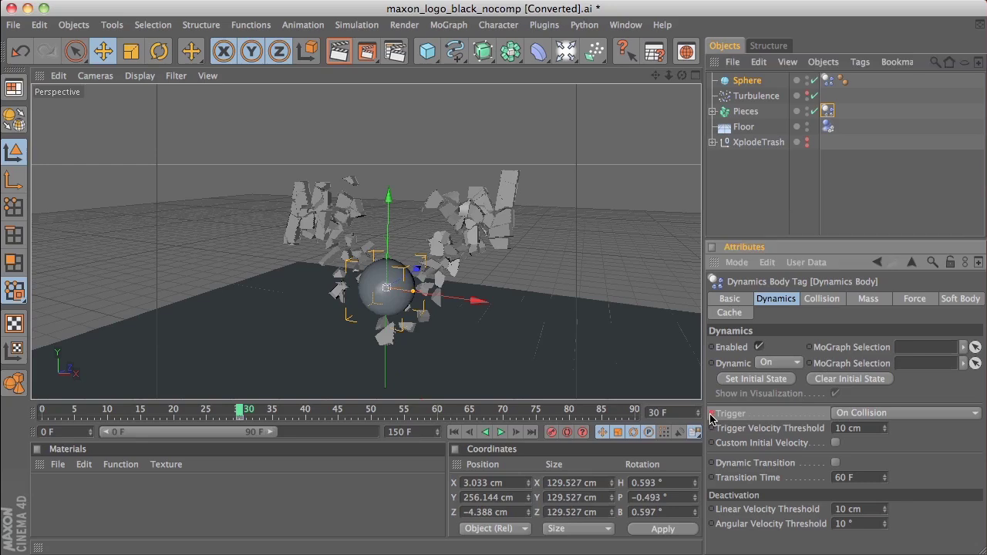
{"action": "left_click", "coordinate": [519, 433]}
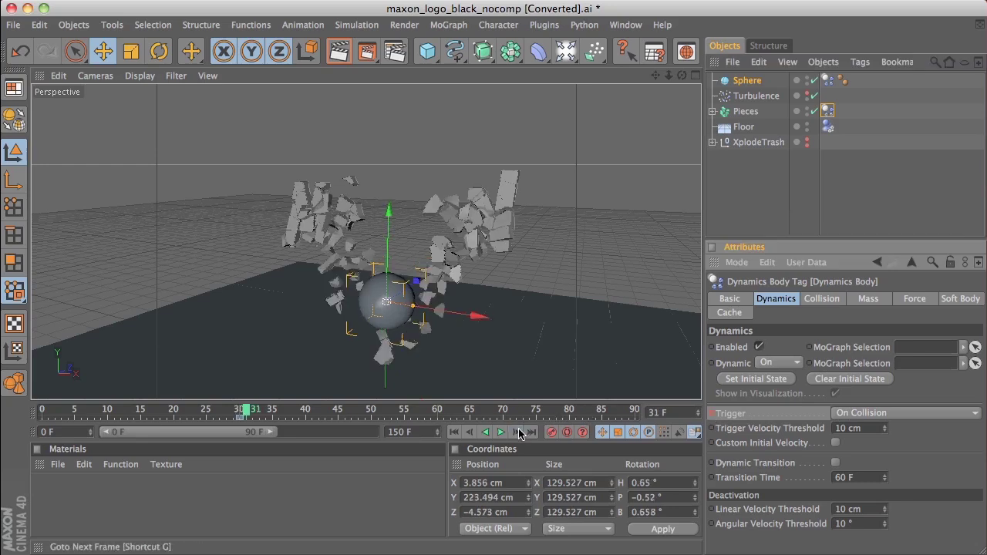
{"action": "left_click", "coordinate": [843, 418]}
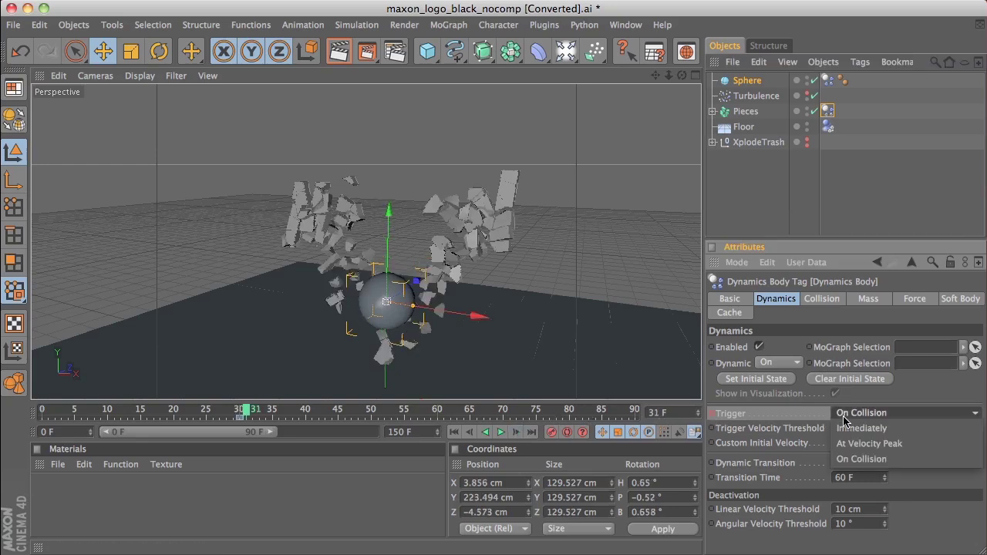
{"action": "left_click", "coordinate": [846, 427]}
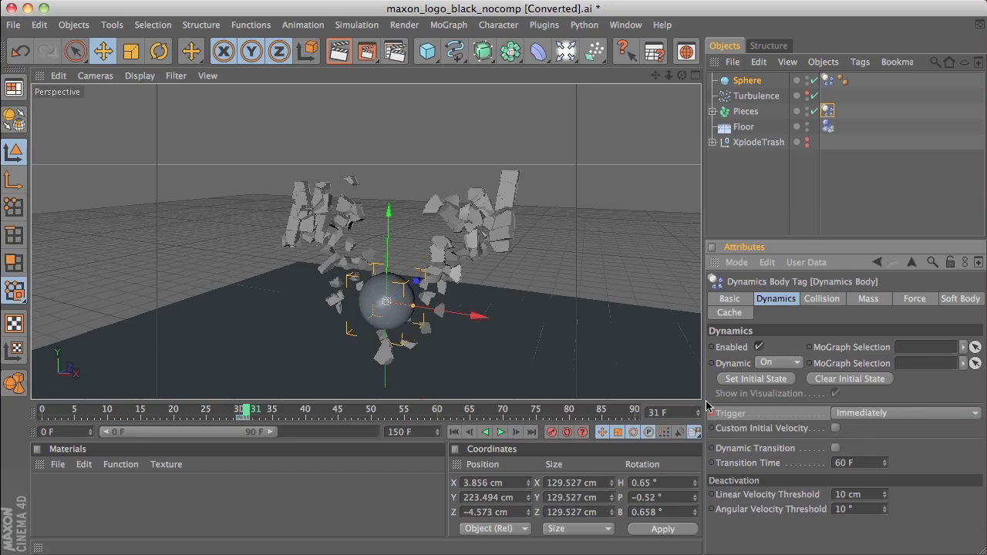
{"action": "left_click", "coordinate": [455, 433]}
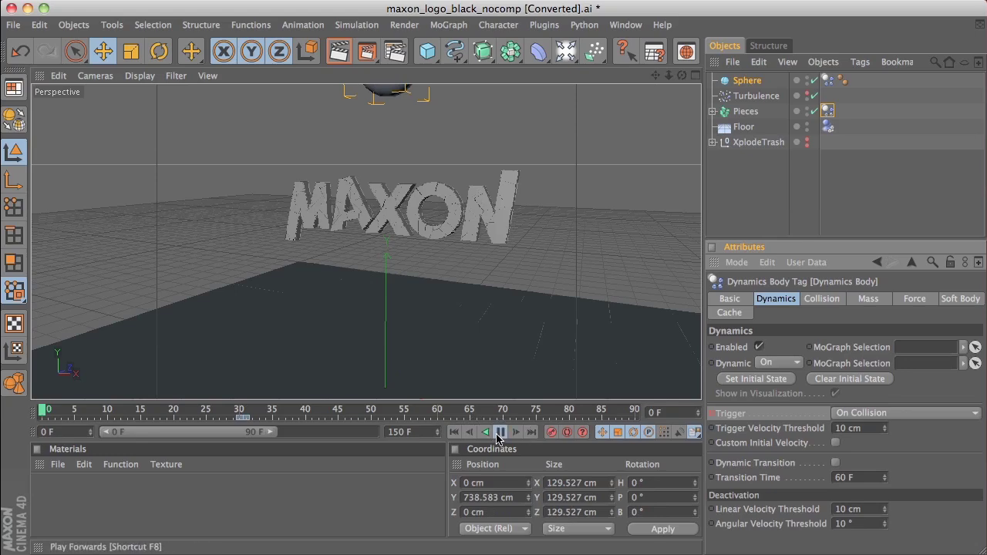